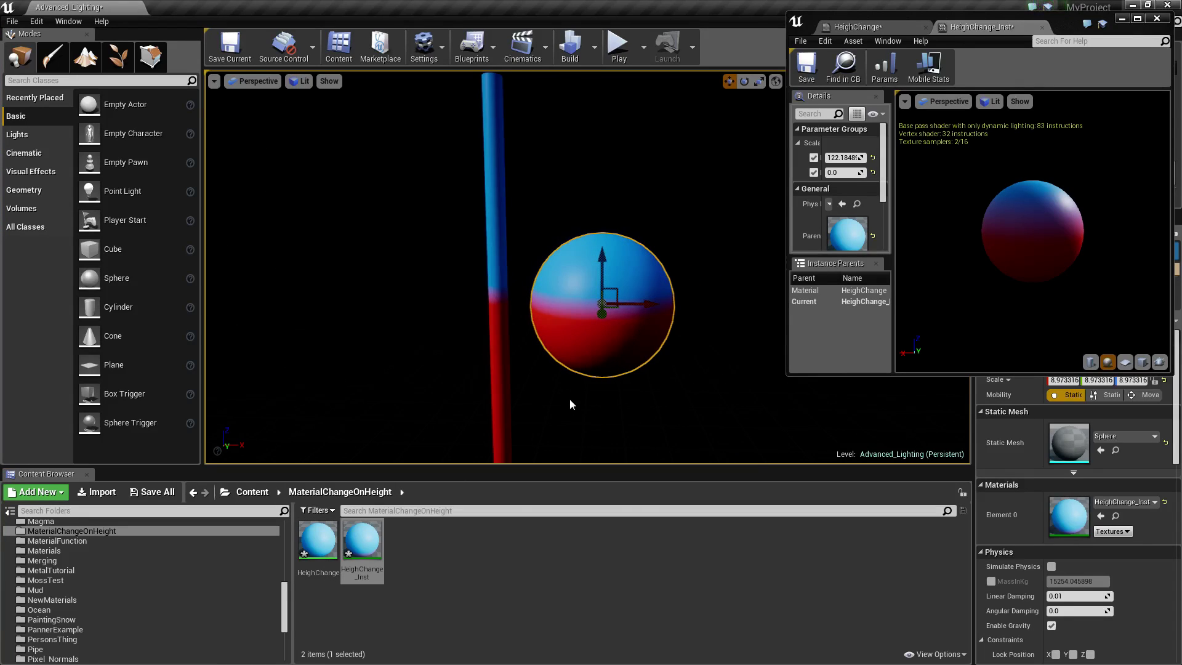
Raise the sphere on its own, then select it together with the cylinder and lower both
left_click_drag(612, 280, 611, 252)
left_click(492, 275, "ctrl")
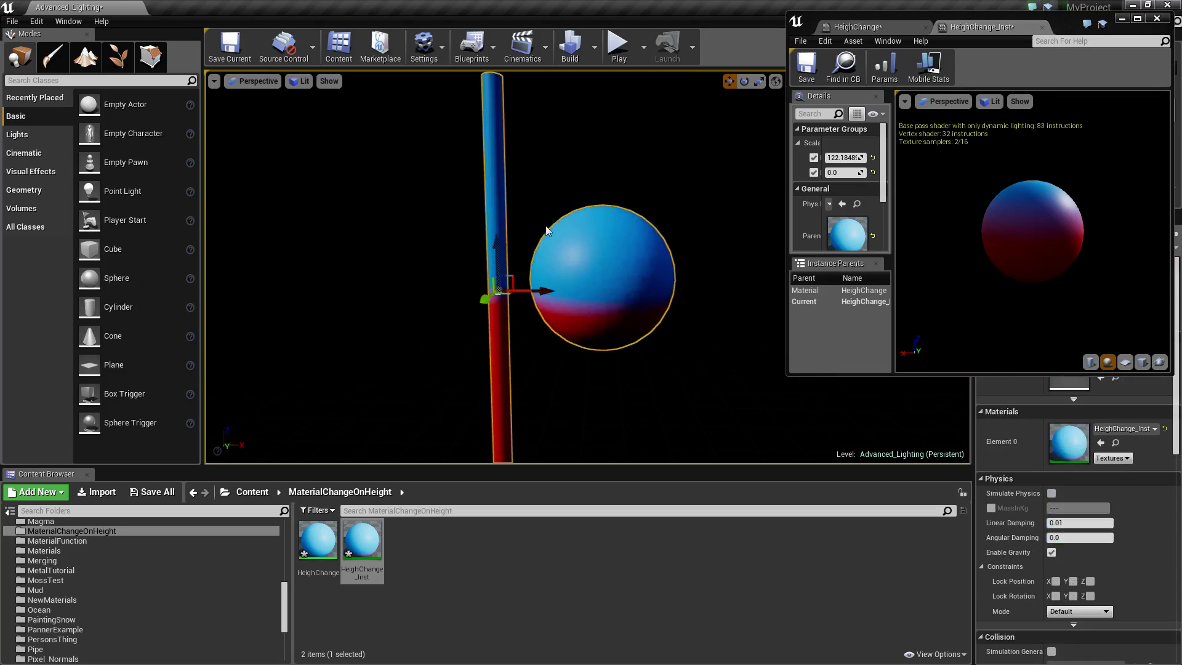
left_click_drag(502, 246, 497, 285)
right_click_drag(496, 285, 345, 285)
right_click_drag(564, 298, 684, 308)
Set the first scalar parameter of HeighChange_Inst to about 938.57, and move the sphere and cylinder upward together
left_click_drag(841, 158, 897, 179)
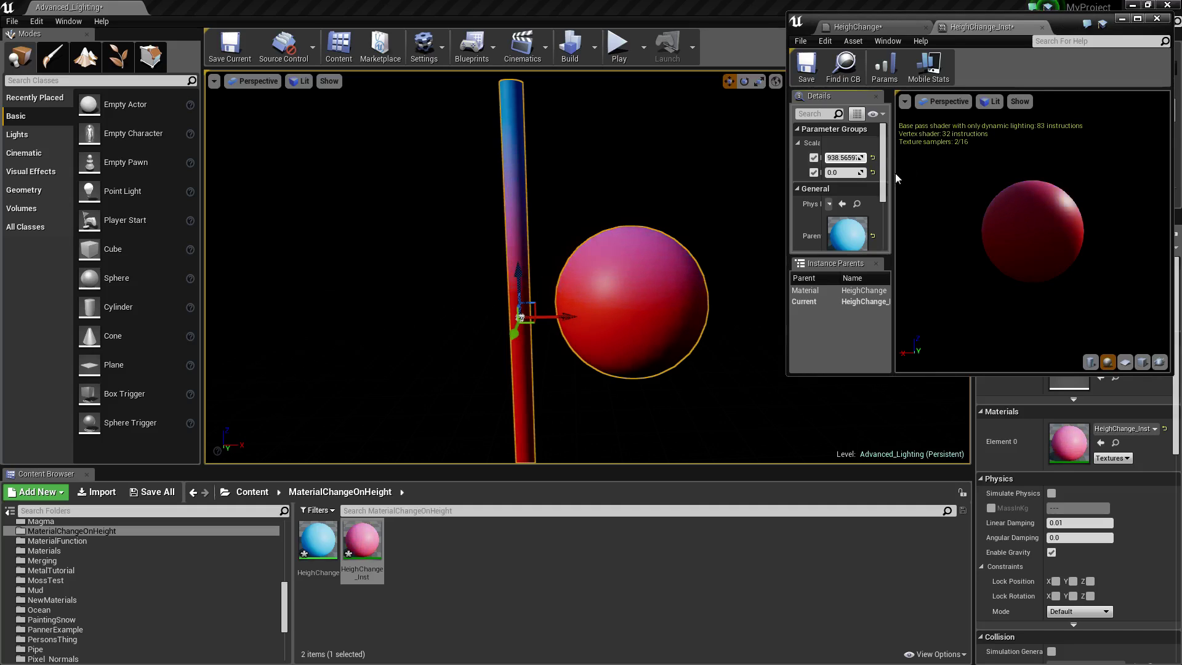
left_click(645, 229)
left_click(520, 258)
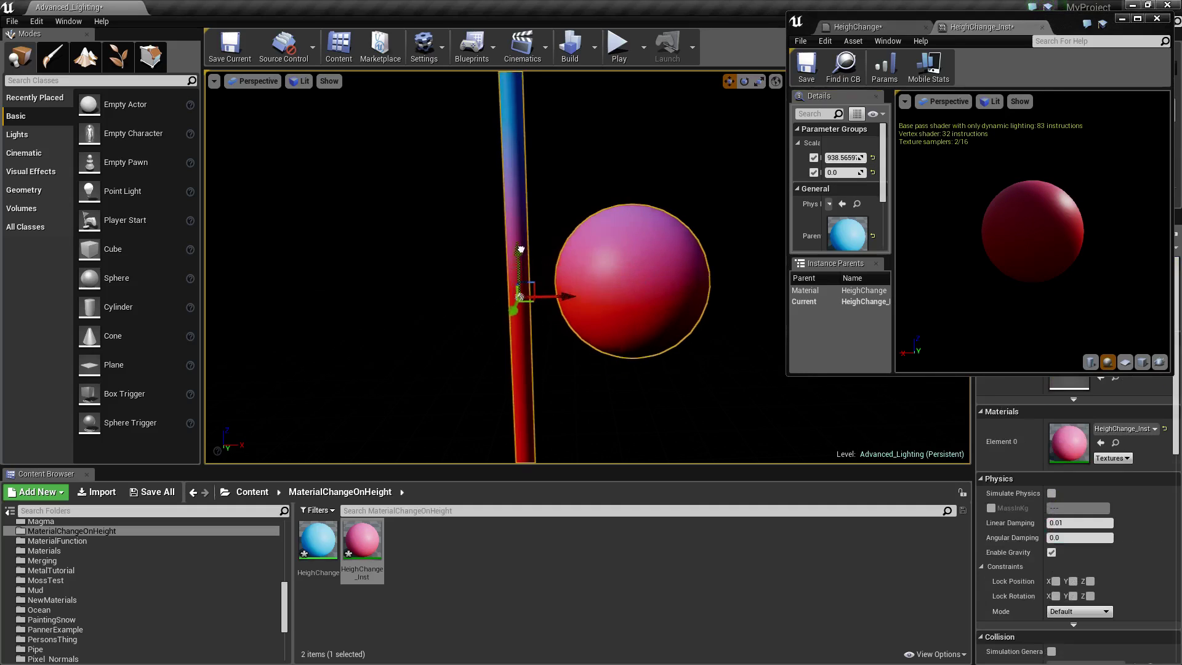
mouse_move(539, 239)
right_mouse_down()
mouse_move(549, 233)
mouse_move(533, 234)
right_mouse_up()
left_click(533, 254)
left_click(612, 295)
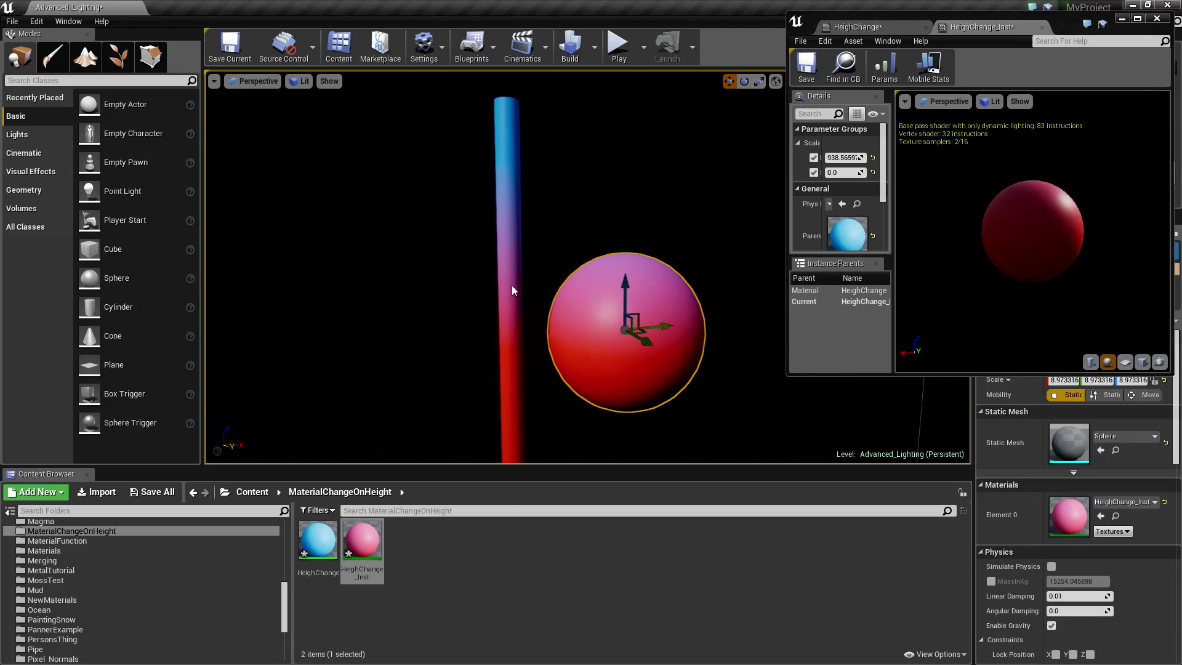
left_click(515, 289, "ctrl")
left_click_drag(511, 309, 526, 188)
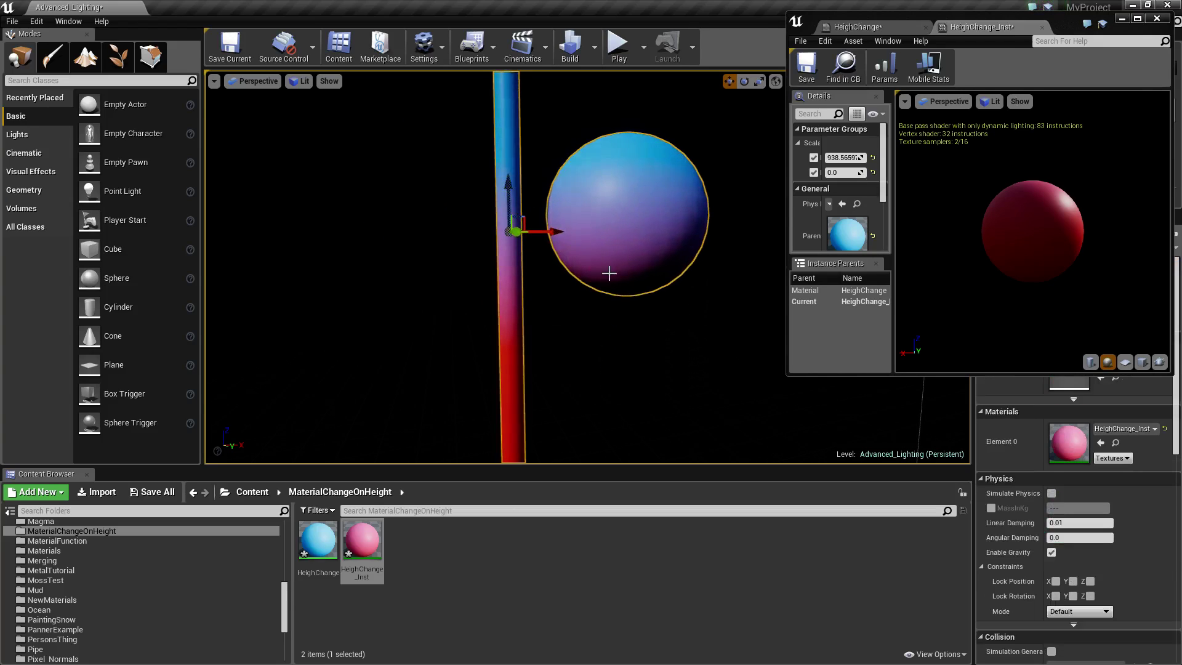
Set the second scalar parameter of HeighChange_Inst to about -1.595
left_click(609, 320)
mouse_move(610, 321)
right_mouse_down()
mouse_move(672, 308)
mouse_move(608, 315)
right_mouse_up()
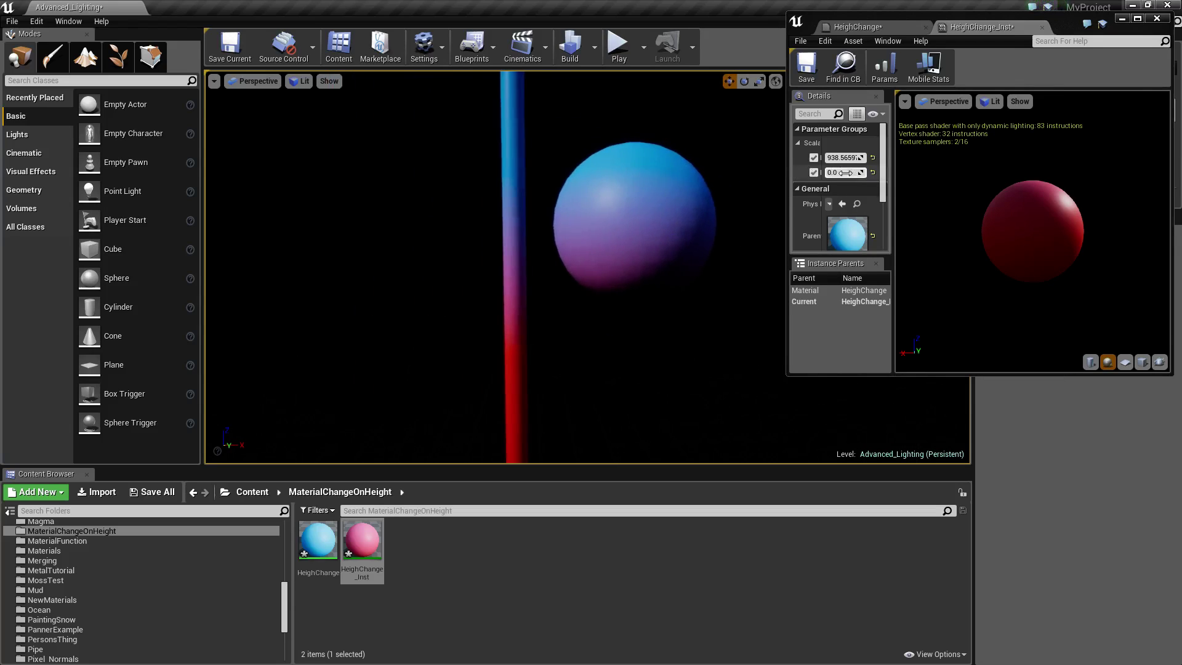
left_click_drag(842, 173, 818, 173)
Raise the sphere above the top of the cylinder and set the instance's second scalar parameter to about 0.905
right_click_drag(552, 213, 582, 191)
key("s")
left_click(551, 297)
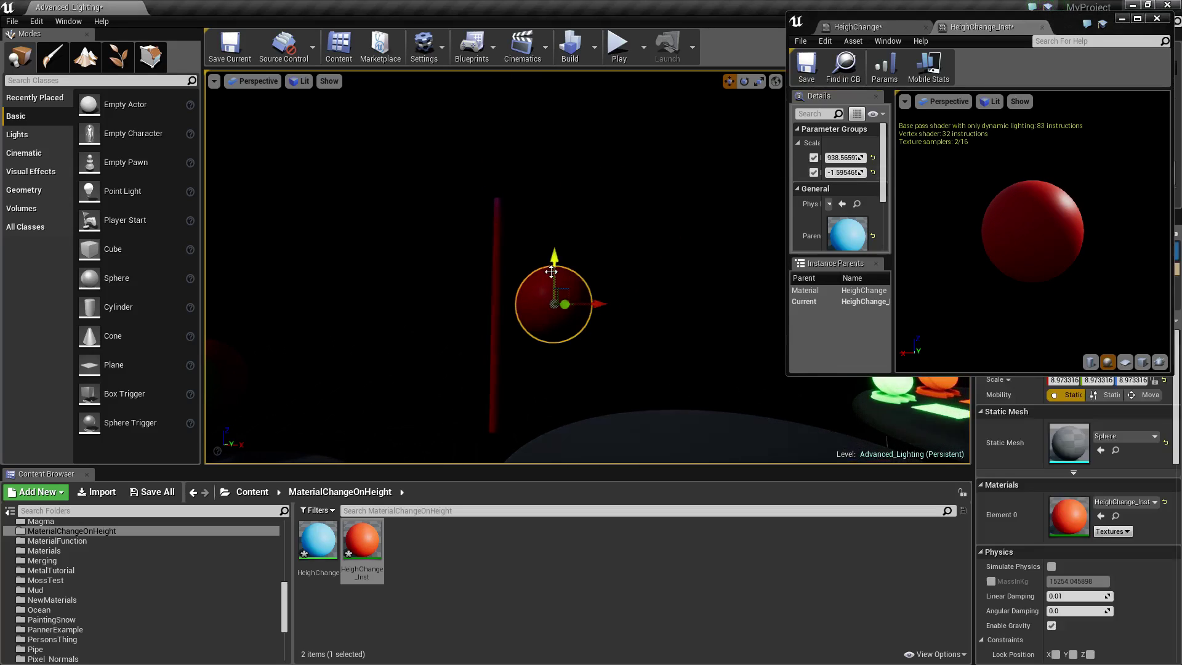
left_click_drag(554, 253, 556, 114)
key("w")
mouse_move(555, 113)
right_mouse_down()
mouse_move(548, 55)
mouse_move(548, 133)
right_mouse_up()
left_click_drag(844, 172, 872, 172)
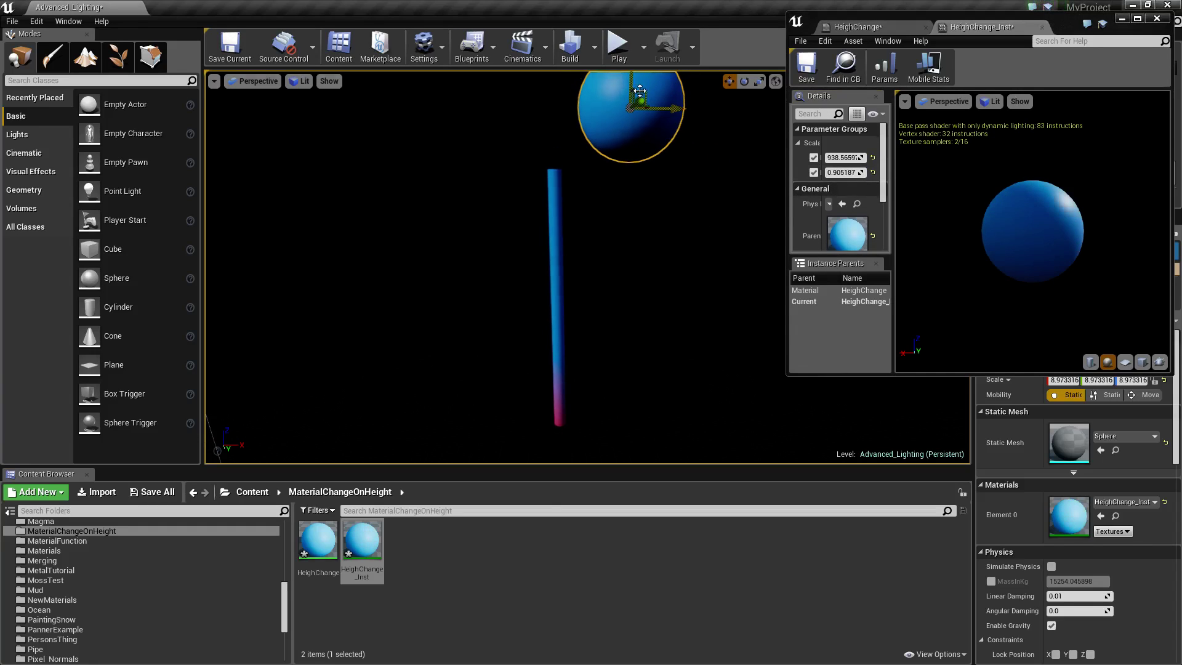
Lower the sphere beside the cylinder's lower end and reset the instance's two scalar parameters to 1.0 and 0.0
scroll(625, 157, "down", 2)
left_click_drag(625, 157, 626, 259)
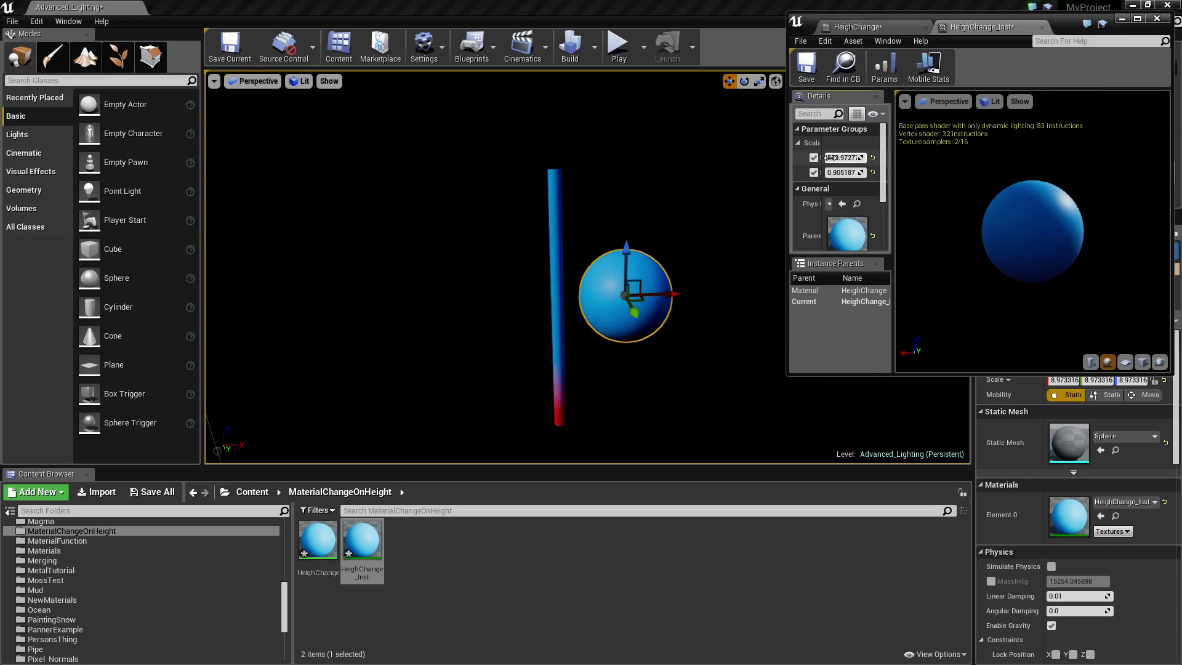
left_click(874, 158)
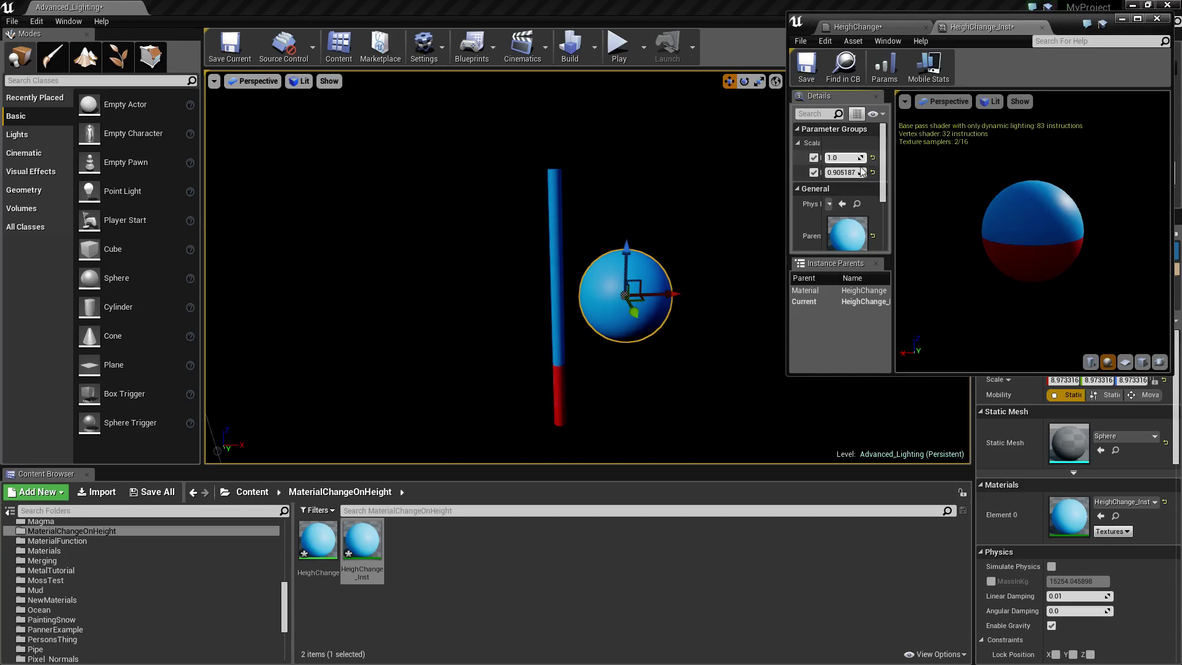
left_click_drag(627, 265, 562, 321)
left_click(561, 320)
Create a new material named ChangingHeight in the MaterialChangeOnHeight folder
right_click(463, 613)
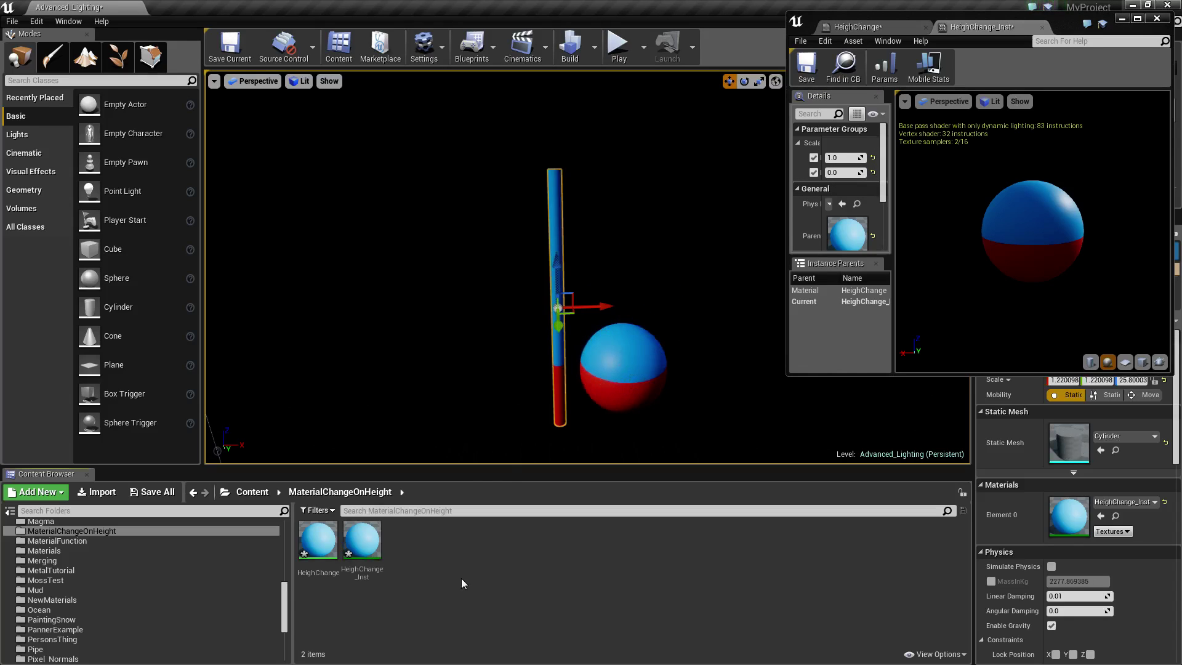
left_click(527, 372)
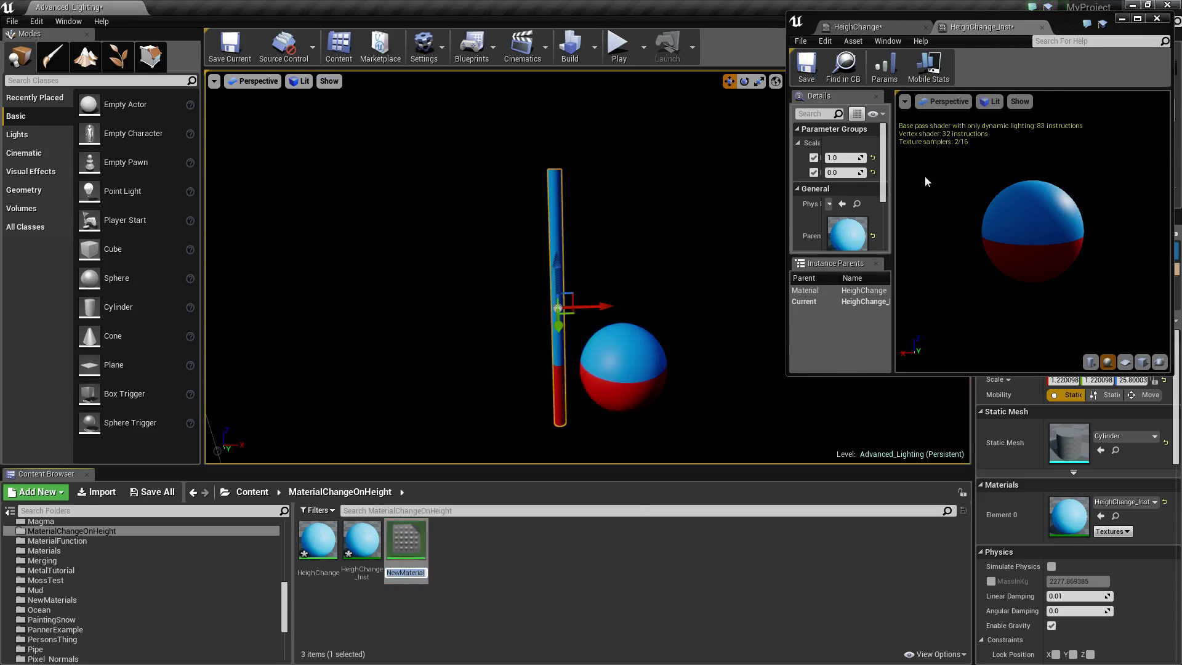
left_click_drag(1049, 23, 0, 394)
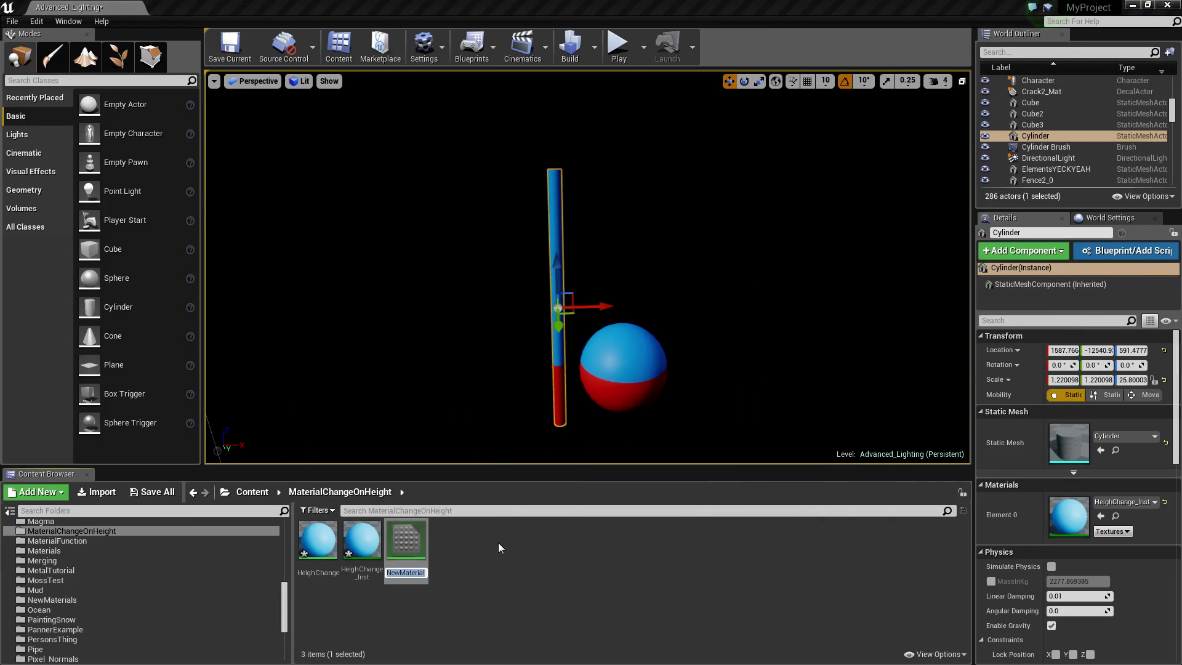
type("ChangingHeight")
key("Return")
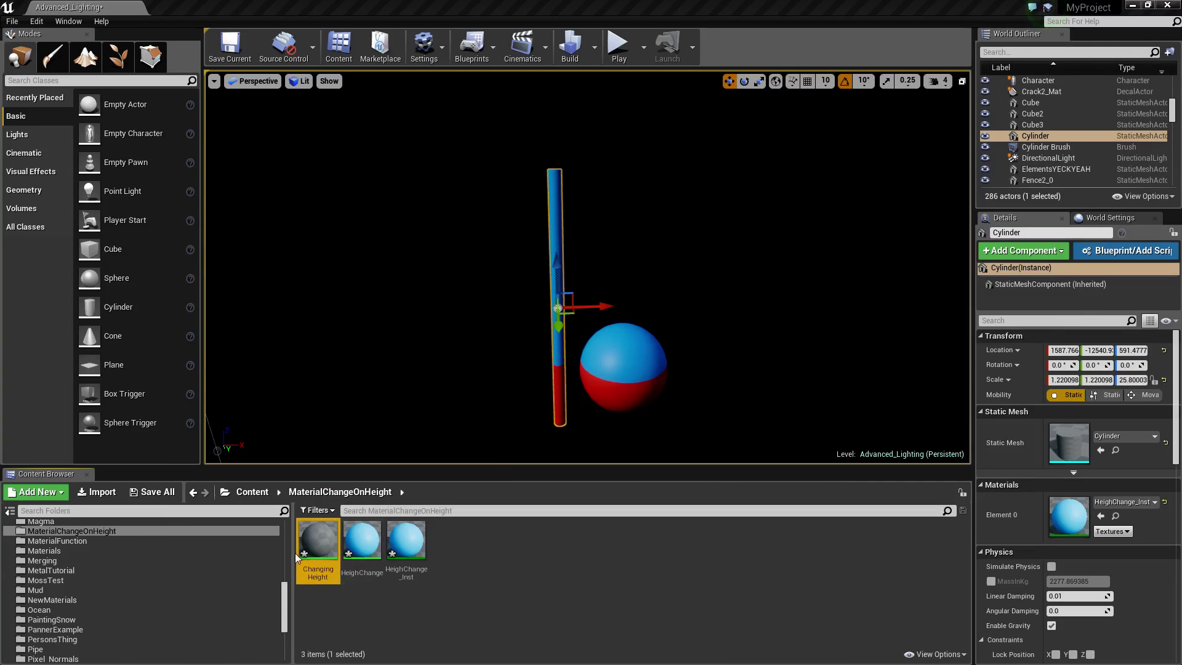
Open the ChangingHeight material and add a WorldPosition node to its graph, well away from the output node
double_click(304, 538)
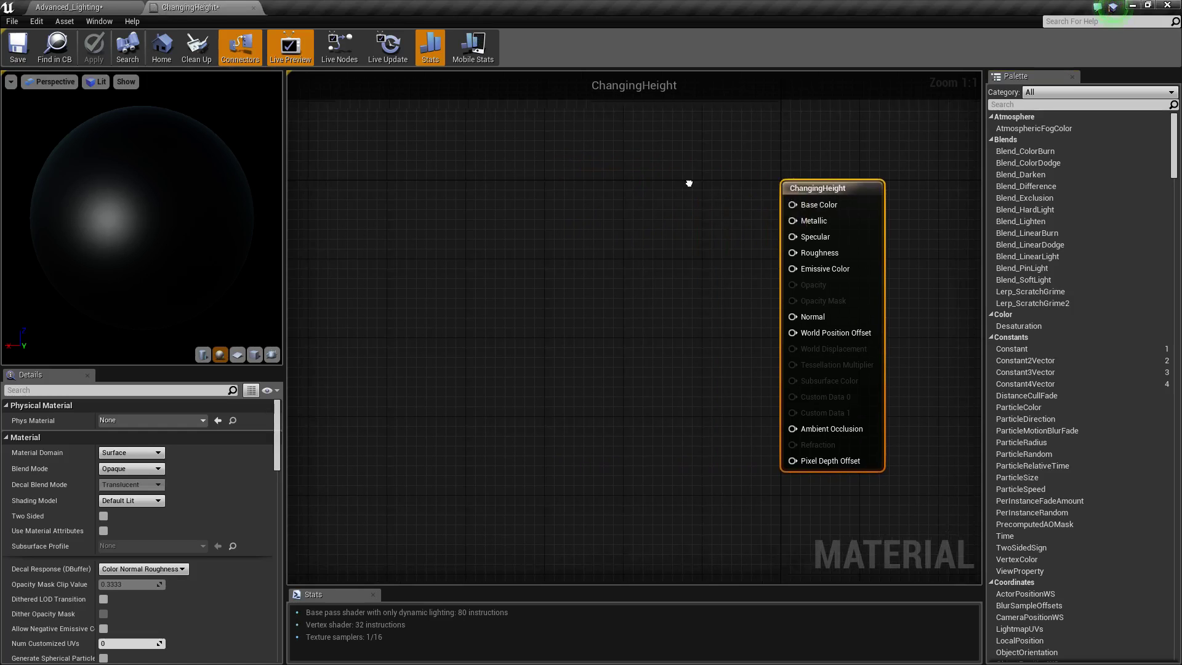
type("world")
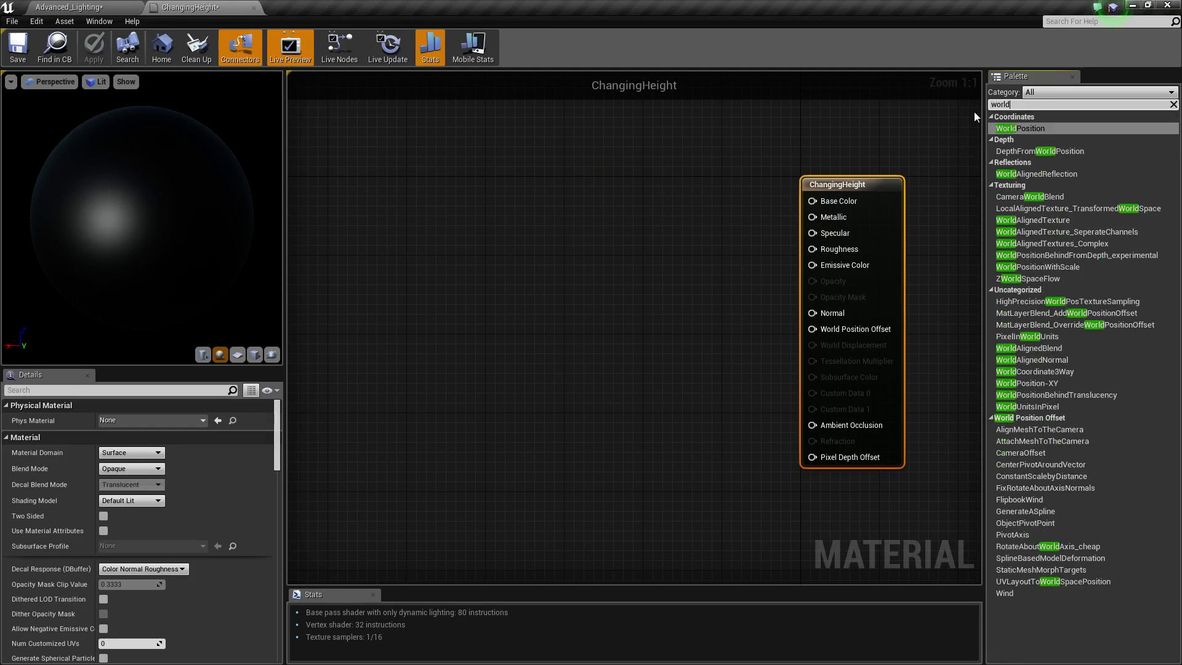
left_click_drag(1027, 129, 449, 255)
left_click_drag(539, 269, 477, 230)
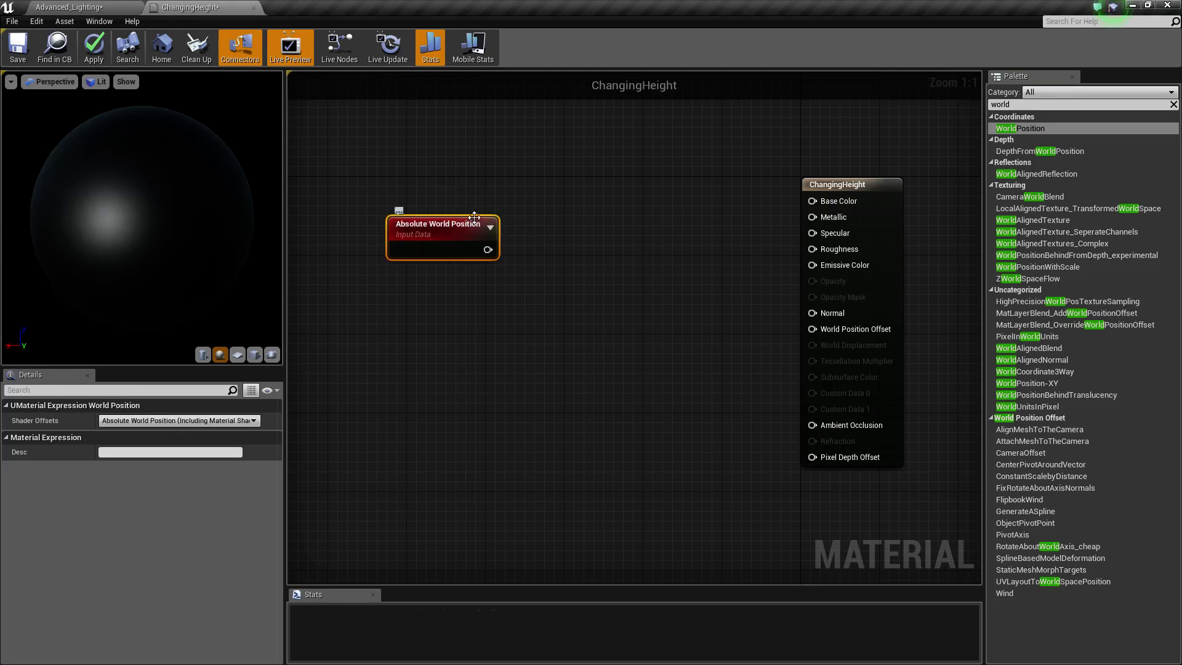
Preview the Absolute World Position node and examine its axis colours on the sphere from several angles
right_click(482, 225)
left_click(479, 228)
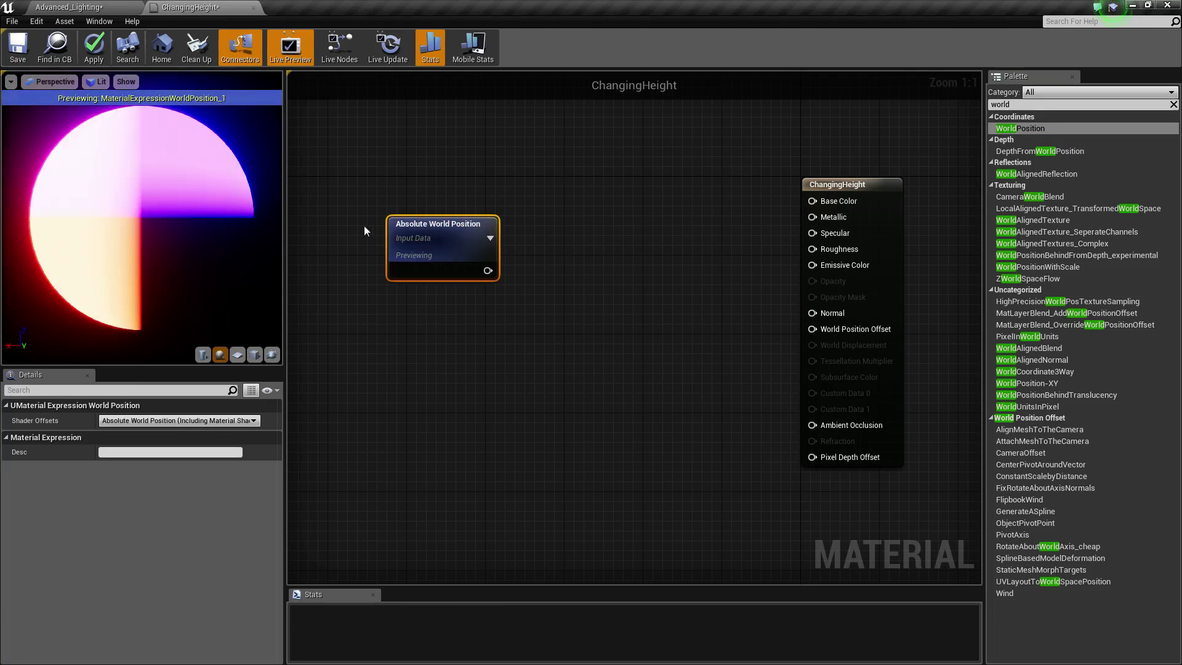
left_click_drag(160, 227, 86, 180)
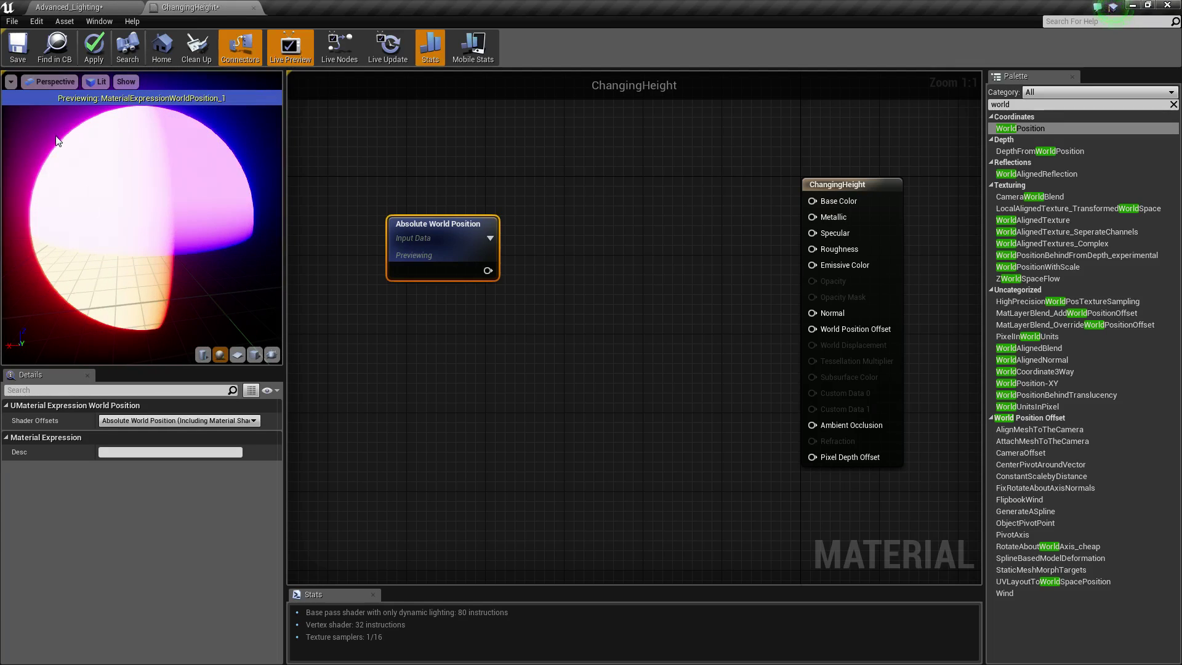
left_click_drag(147, 255, 97, 298)
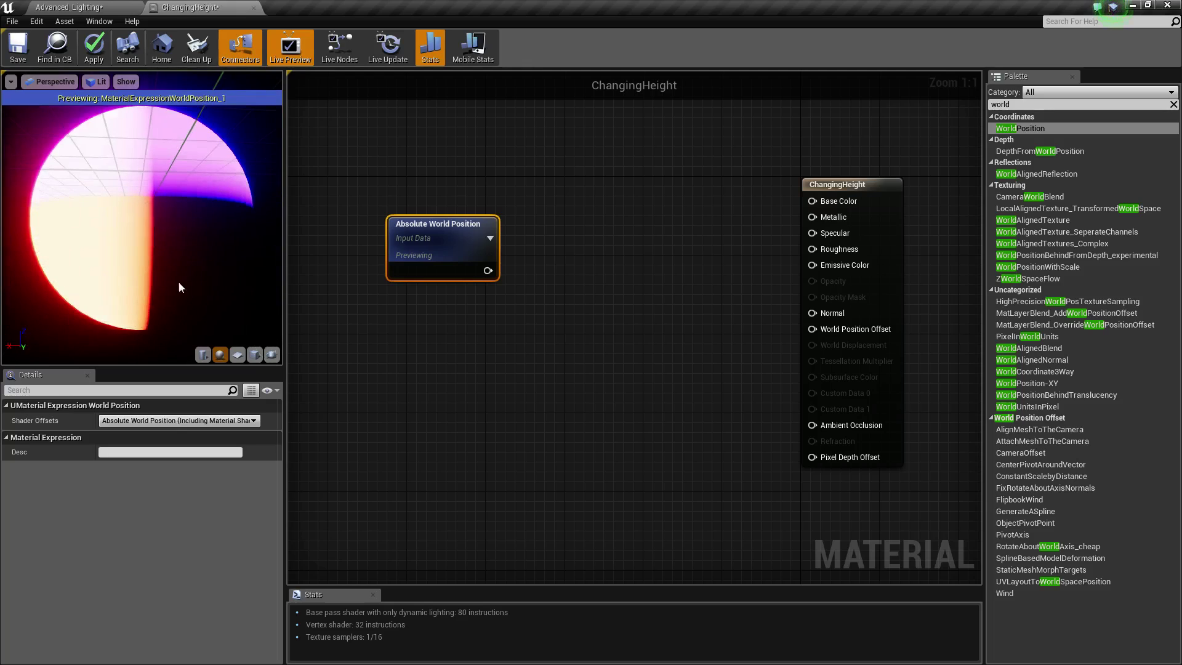
left_click_drag(178, 283, 149, 208)
left_click_drag(89, 137, 296, 94)
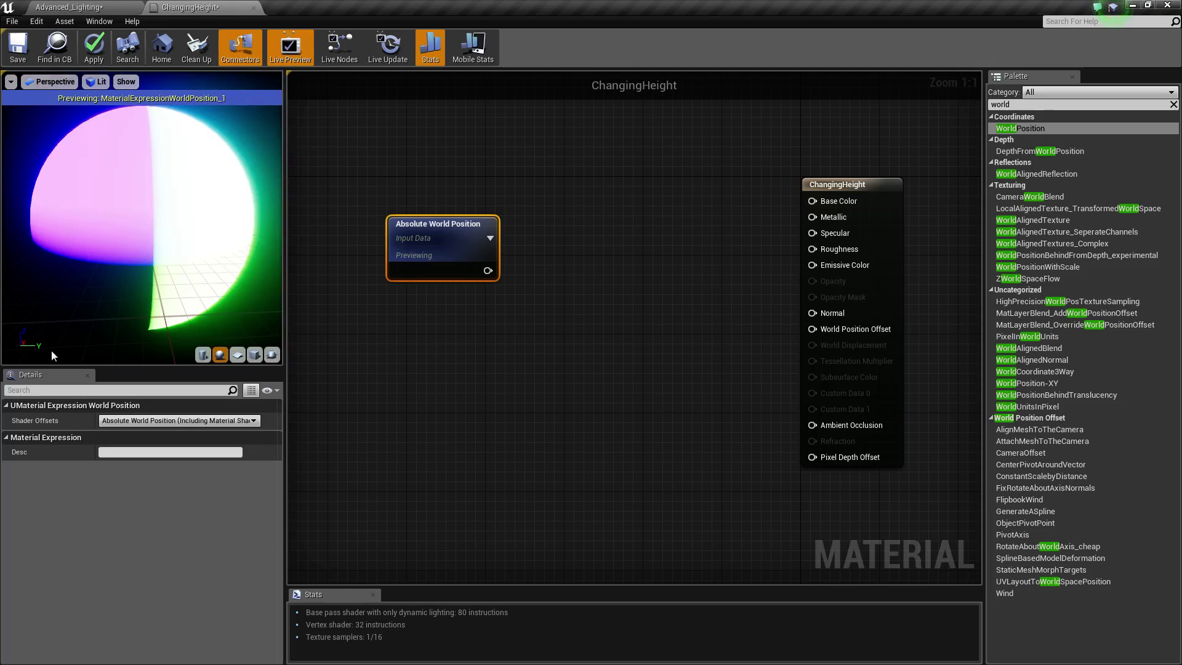
left_click_drag(179, 198, 401, 224)
Add a BreakOutFloat3Components node and feed it from the Absolute World Position output
right_click_drag(450, 244, 673, 216)
left_click_drag(673, 216, 515, 216)
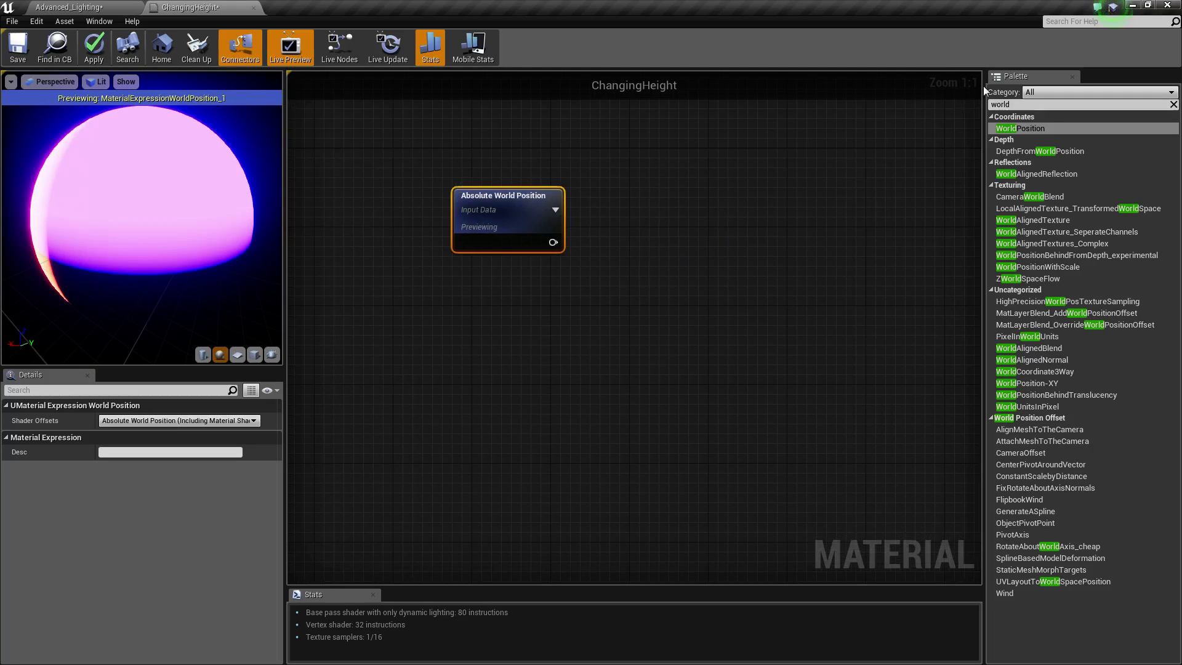
left_click(1023, 105)
type("break")
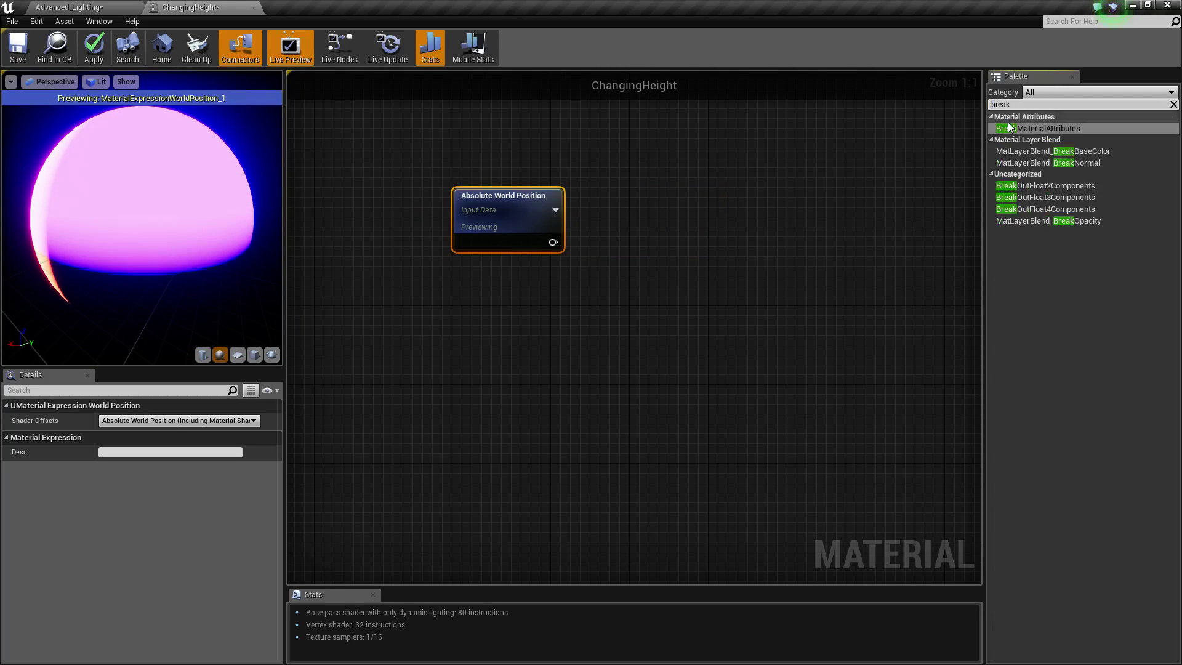
left_click_drag(1045, 197, 632, 198)
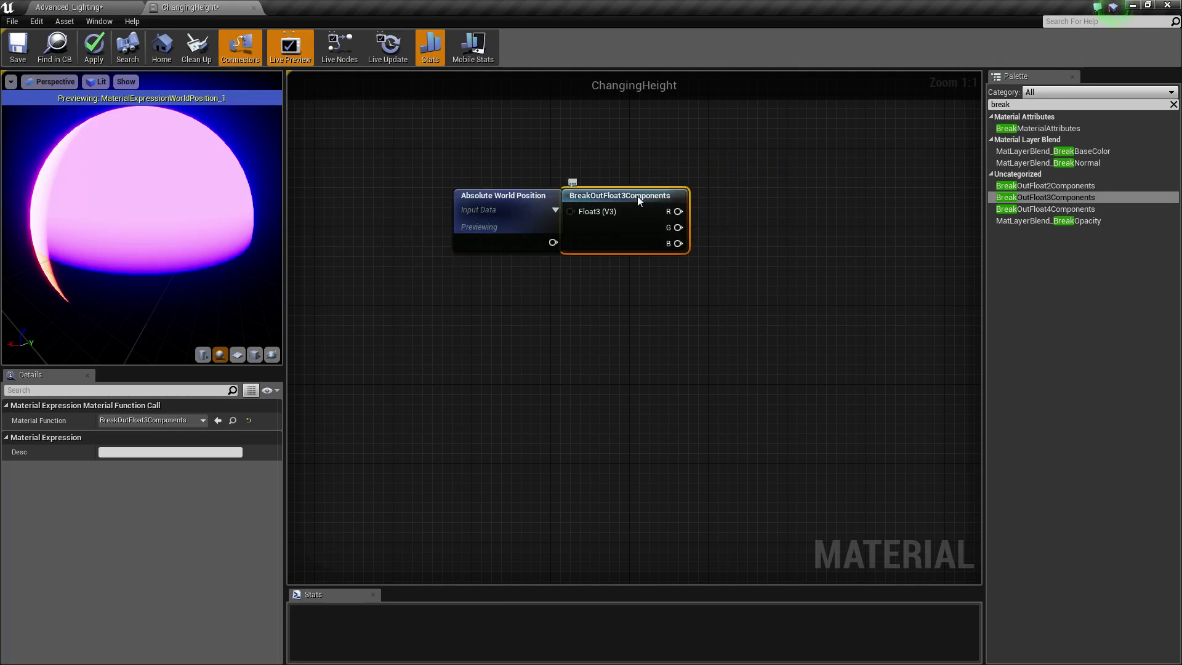
left_click_drag(505, 211, 435, 210)
left_click_drag(567, 213, 568, 212)
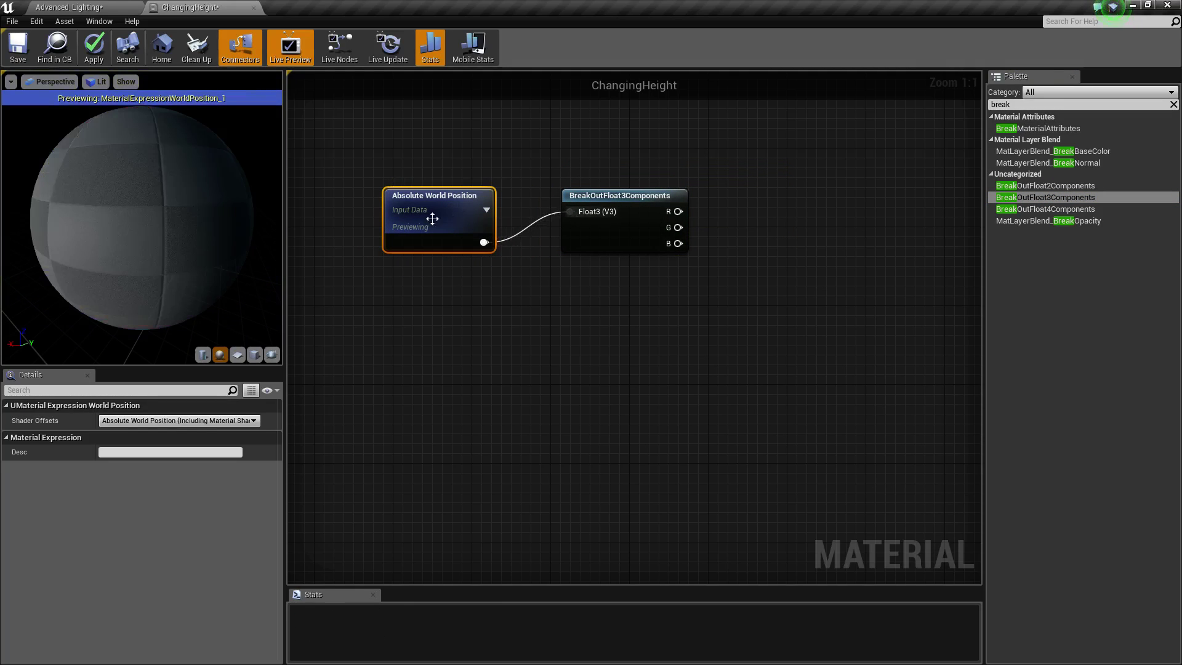
left_click_drag(433, 219, 423, 180)
right_click_drag(722, 226, 711, 228)
Connect the B output of BreakOutFloat3Components to a new Add node and preview the Add result on the sphere
left_click_drag(667, 250, 774, 236)
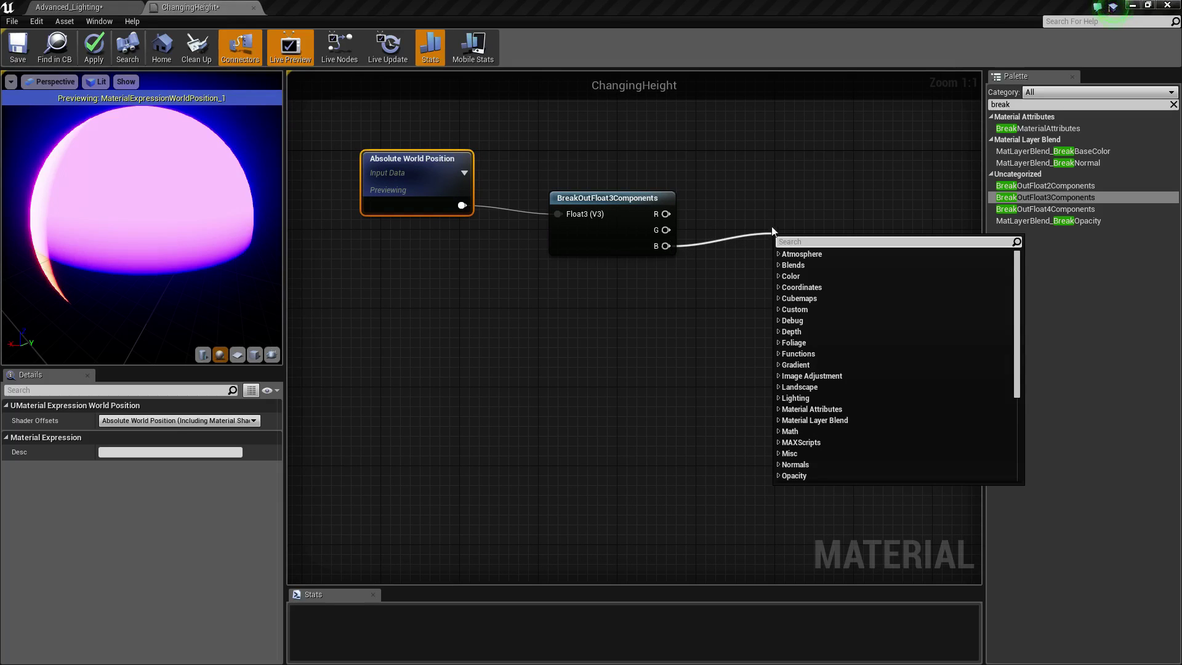
left_click(778, 183)
left_click_drag(667, 247, 752, 235)
type("add")
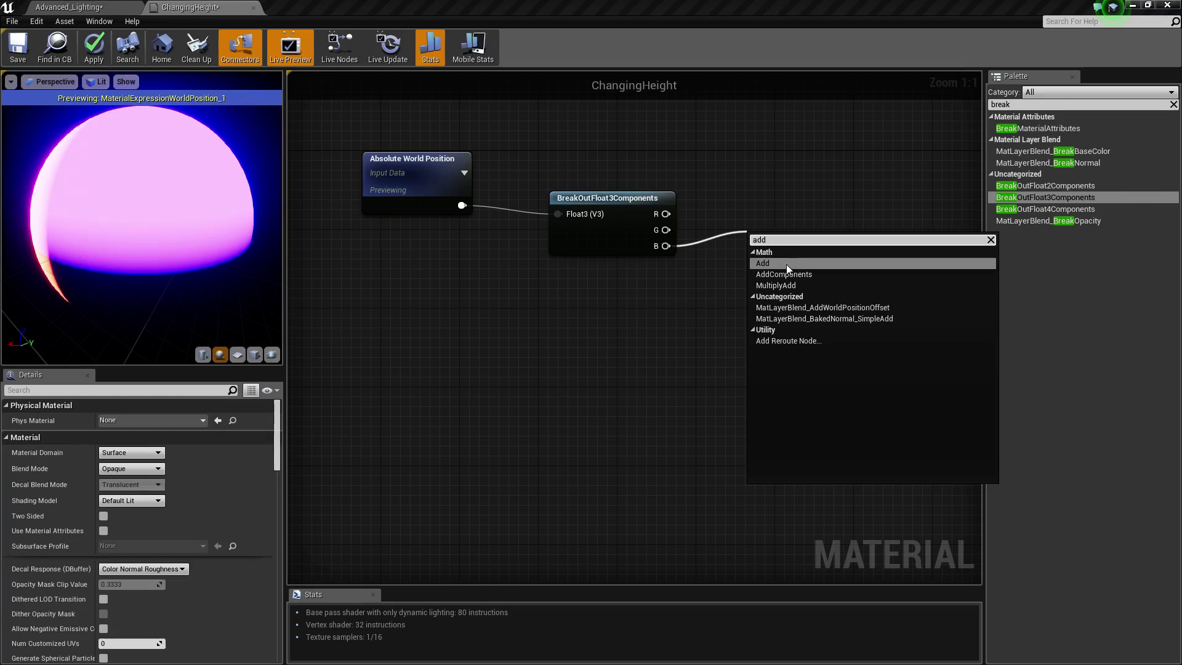
left_click(786, 264)
right_click(763, 241)
left_click(786, 251)
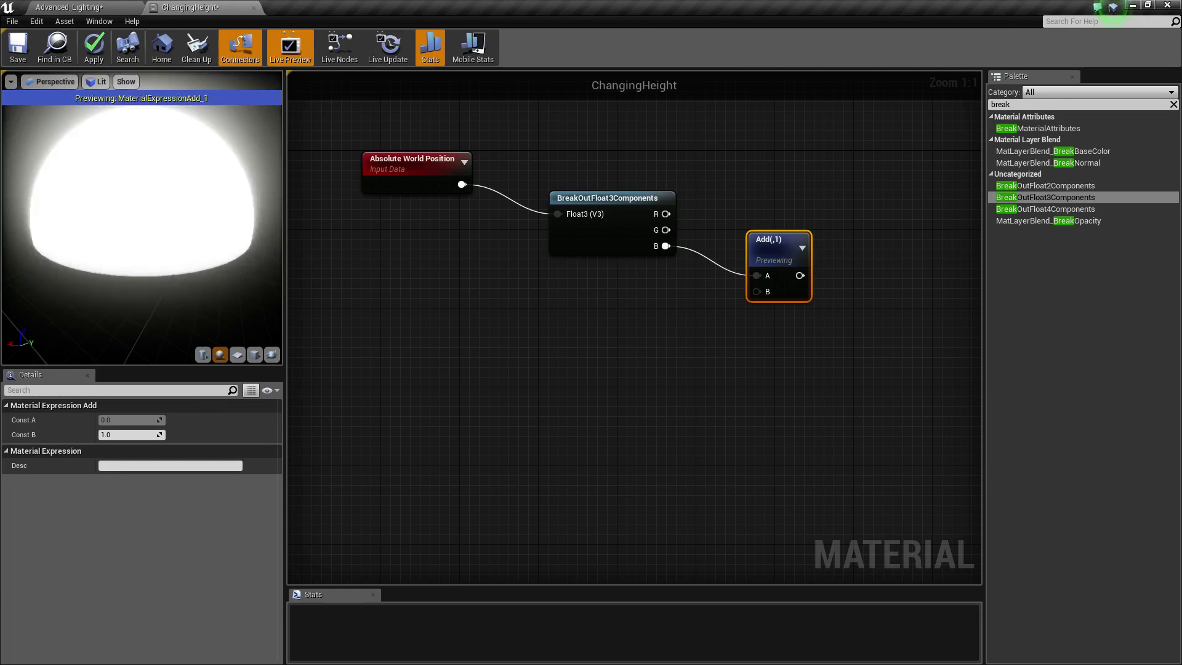
mouse_move(122, 261)
left_mouse_down()
mouse_move(122, 154)
mouse_move(122, 242)
left_mouse_up()
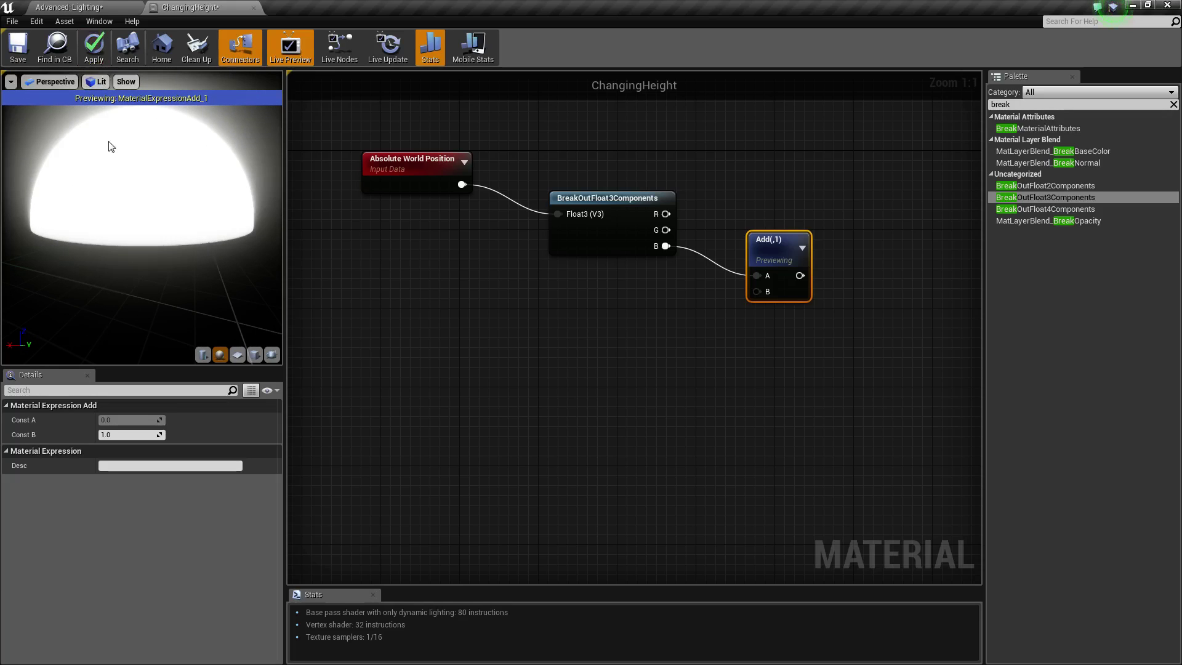
Insert a Divide node between Absolute World Position and BreakOutFloat3Components, using its A input
right_click_drag(543, 292, 635, 322)
left_click_drag(536, 178, 387, 215)
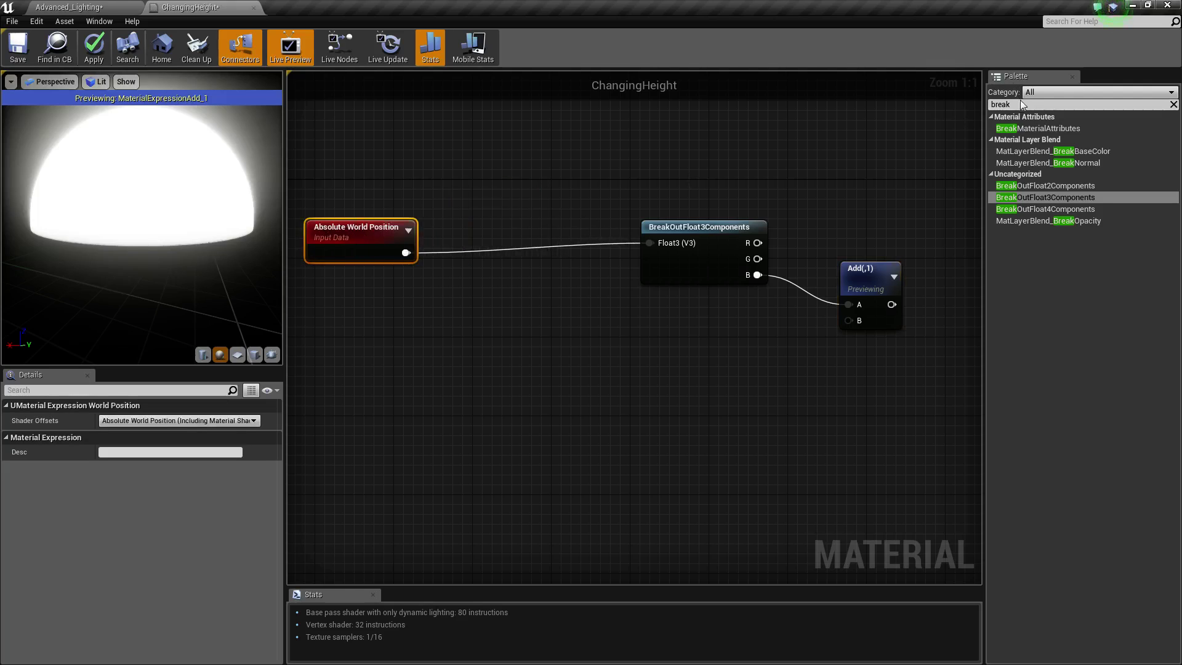
left_click(586, 179)
left_click(543, 179)
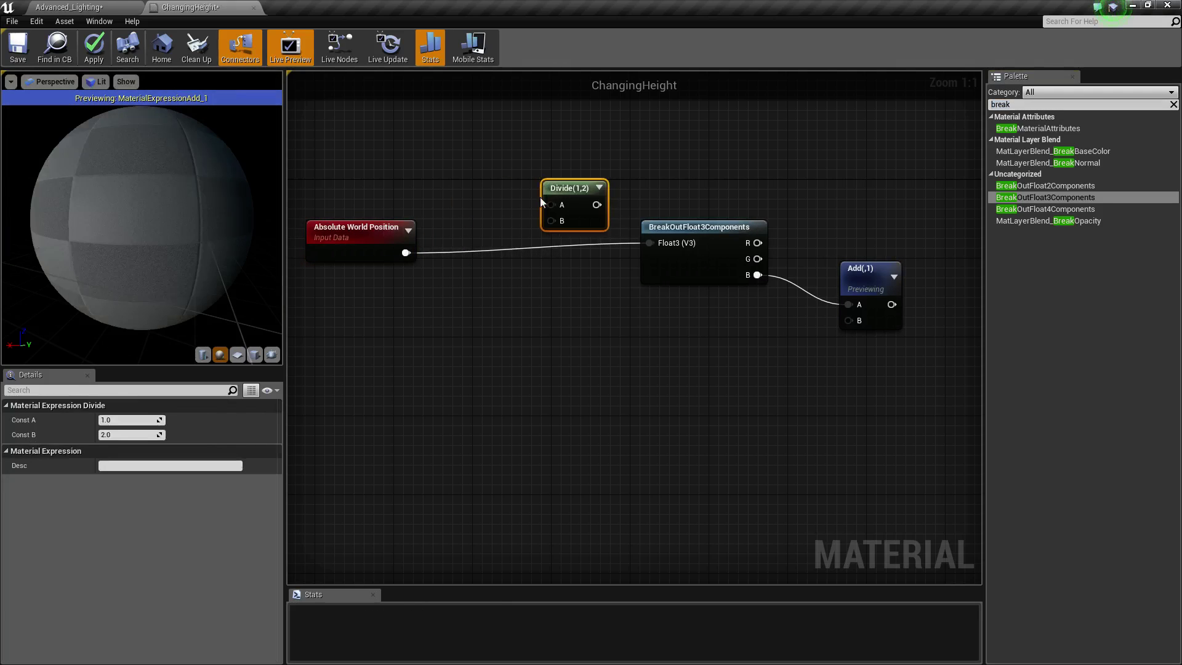
left_click_drag(541, 202, 502, 228)
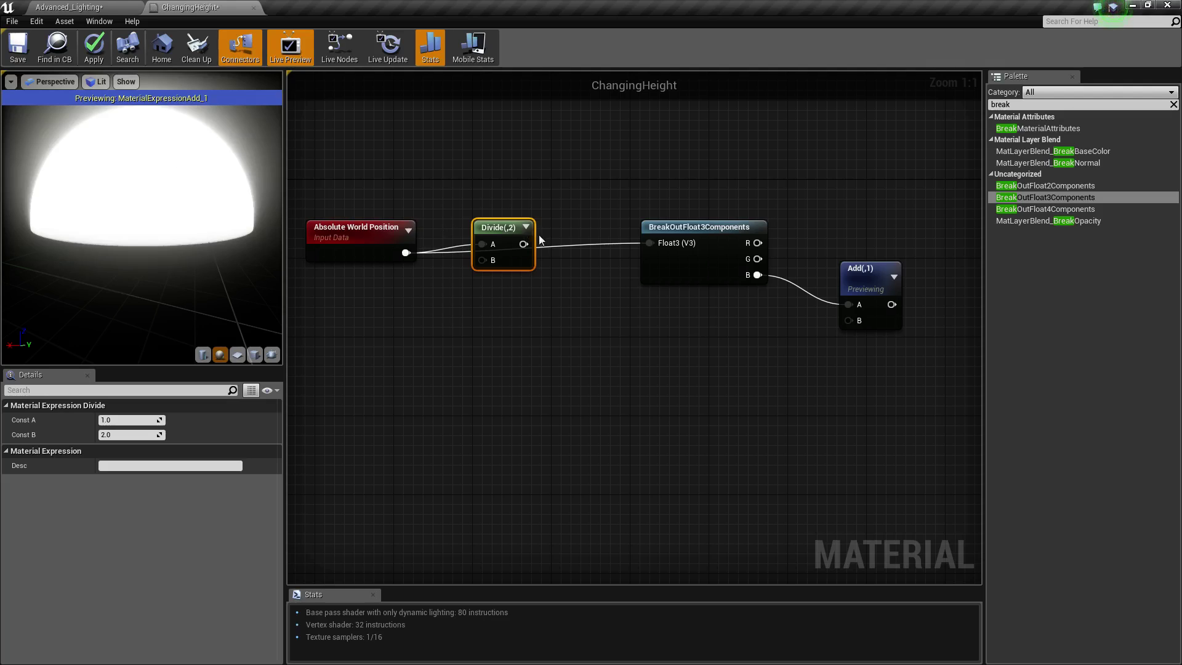
left_click_drag(654, 252, 653, 245)
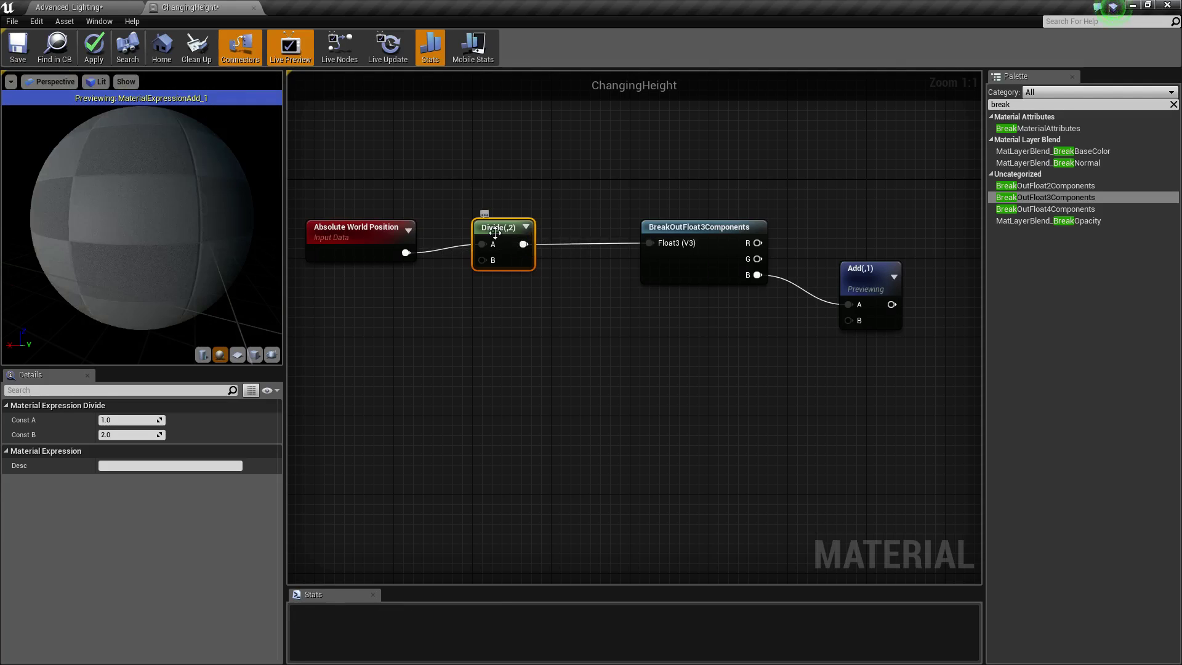
Preview the Divide node and examine its result around the sphere
right_click(512, 239)
left_click(512, 242)
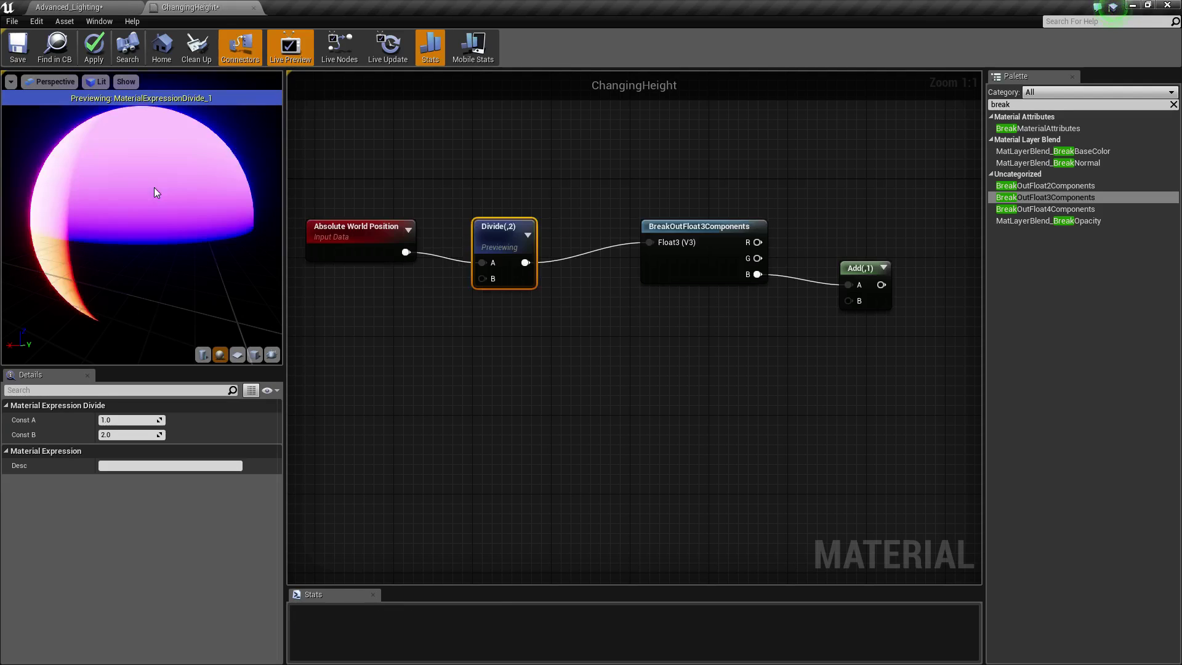
left_click_drag(164, 190, 406, 190)
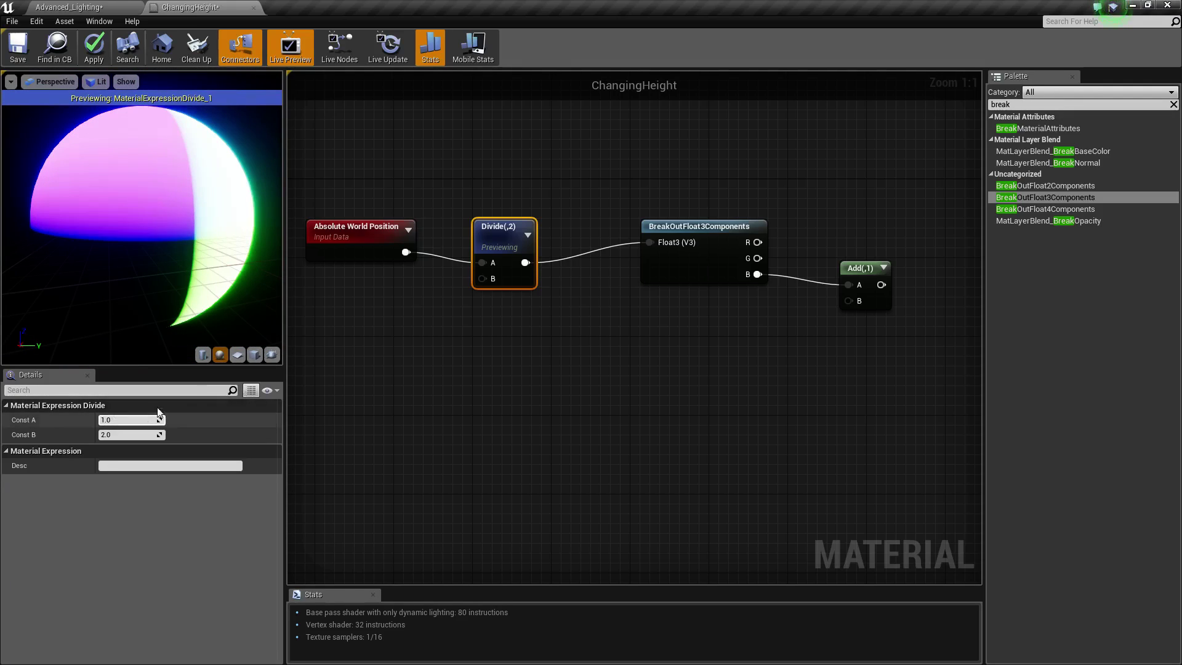
Preview the BreakOutFloat3Components node, followed by the Add node
right_click(700, 234)
left_click(724, 236)
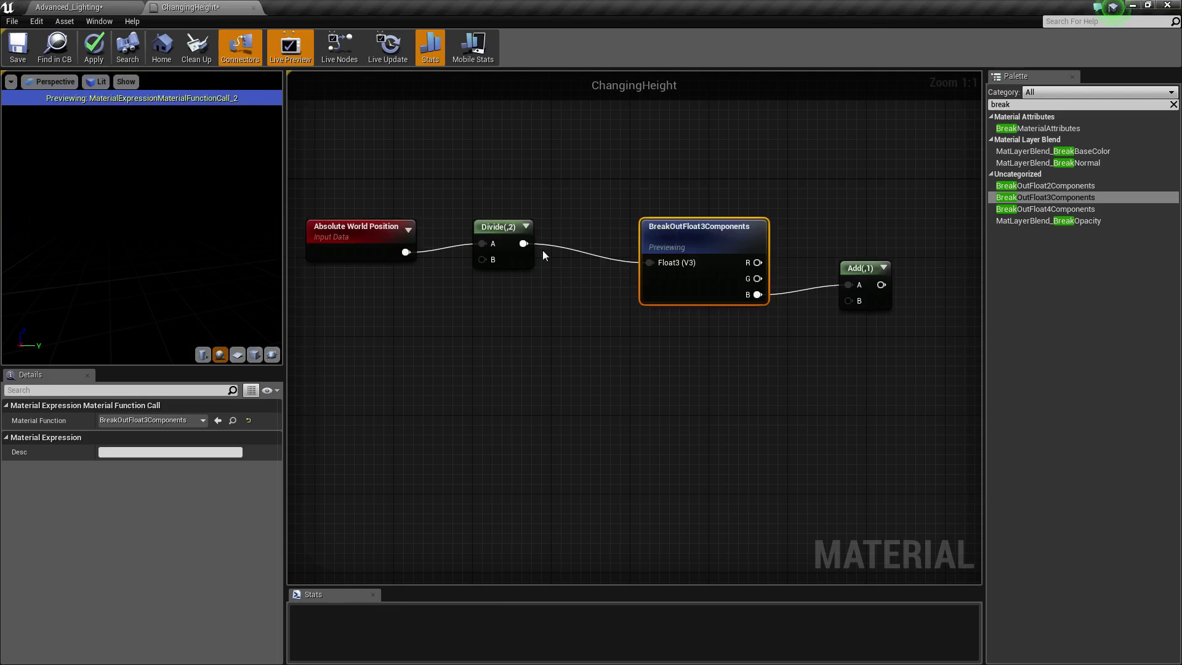
right_click(842, 265)
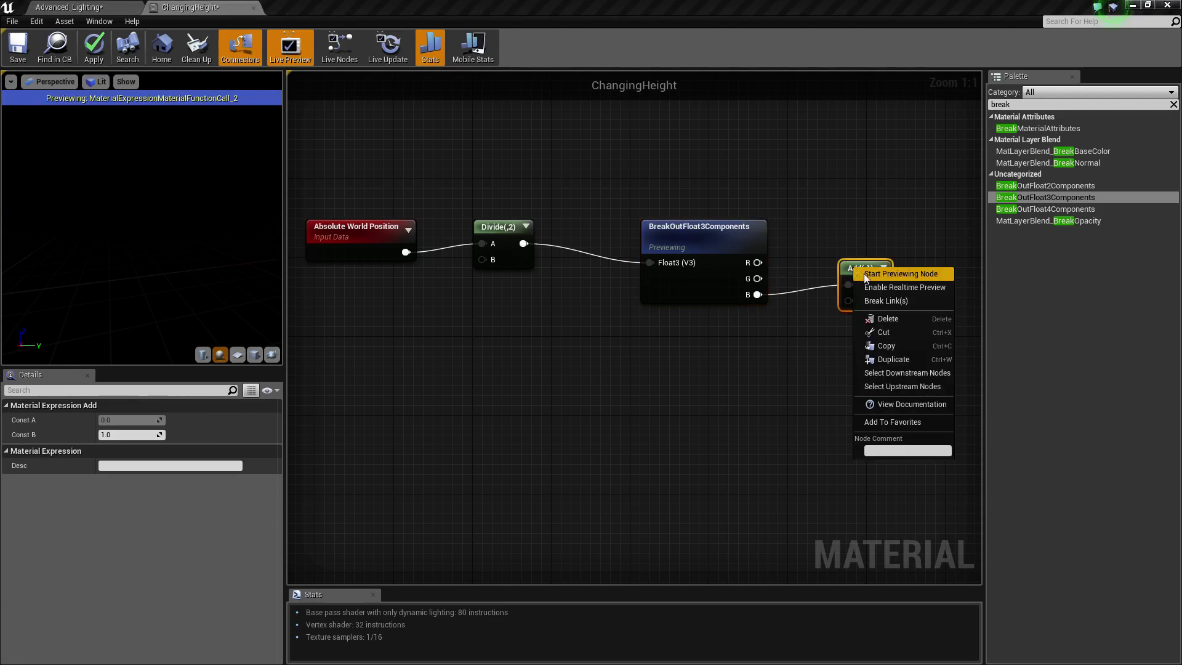
left_click(886, 272)
Set the Divide node's Const B to 100 and examine the gradient around the preview sphere
left_click(504, 230)
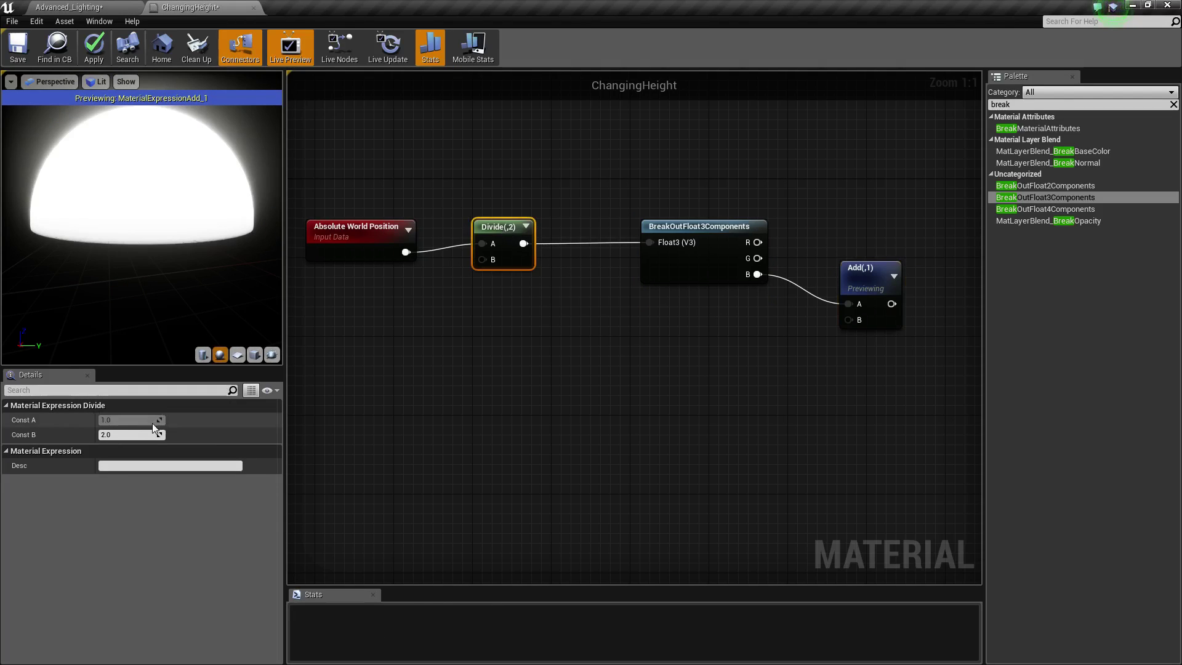
left_click(129, 435)
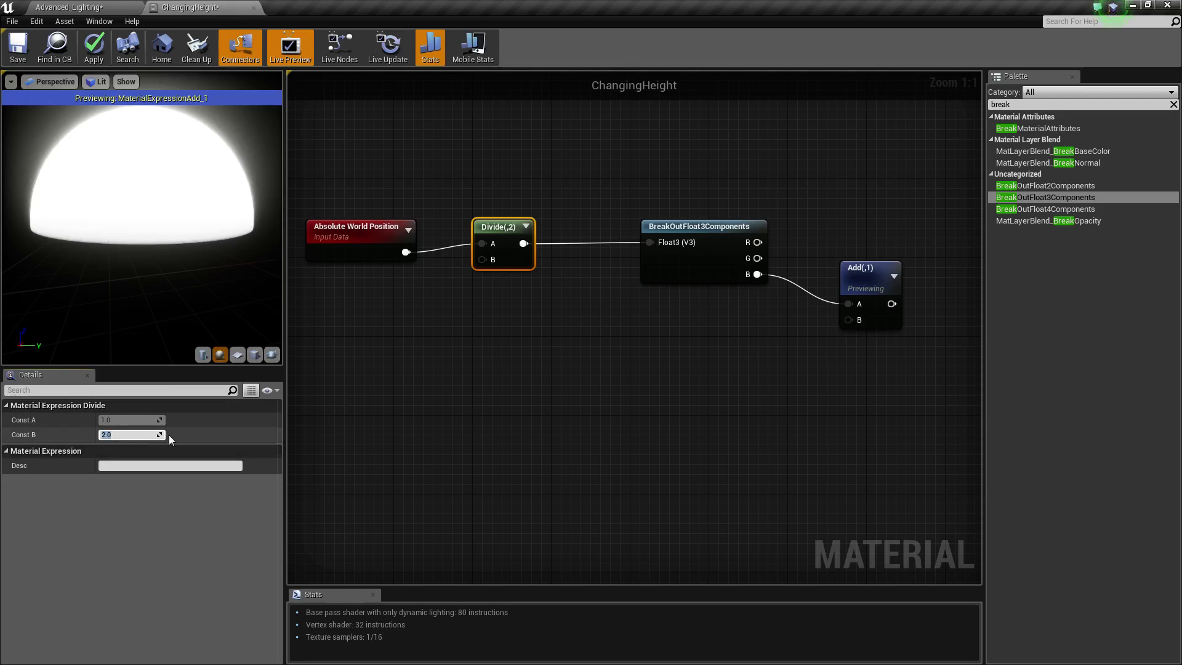
type("100")
key("Return")
left_click_drag(245, 269, 245, 203)
left_click_drag(190, 319, 190, 271)
left_click_drag(154, 235, 161, 302)
Move the Add node farther from BreakOutFloat3Components and connect a new Constant node to its B input
right_click_drag(818, 363, 606, 359)
right_click_drag(452, 231, 586, 239)
left_click_drag(362, 216, 792, 345)
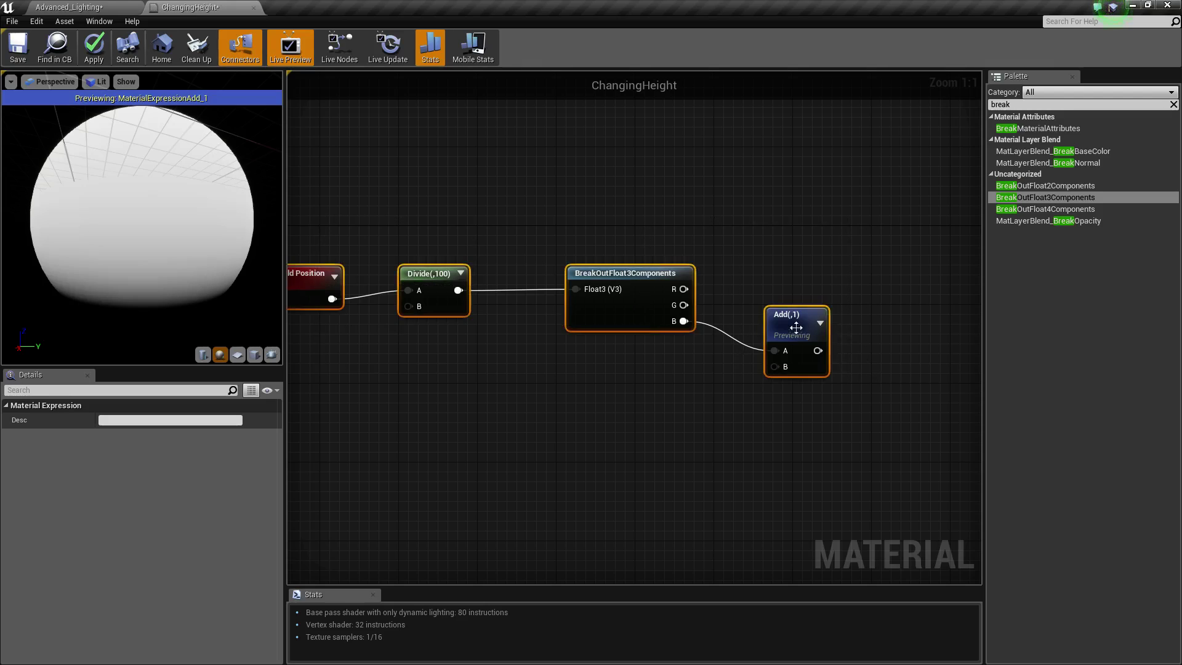
right_click_drag(921, 329, 578, 275)
left_click(579, 276)
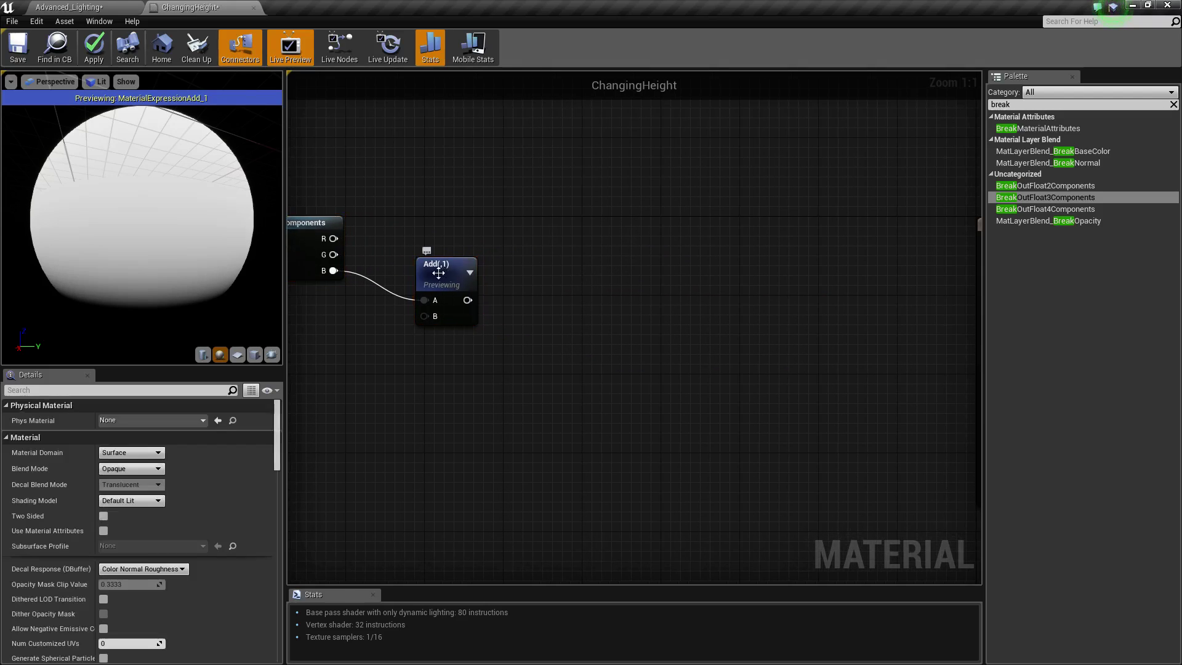
left_click_drag(438, 273, 508, 254)
right_click_drag(385, 353, 497, 341)
key("1")
left_click(497, 341)
left_click_drag(519, 365, 609, 285)
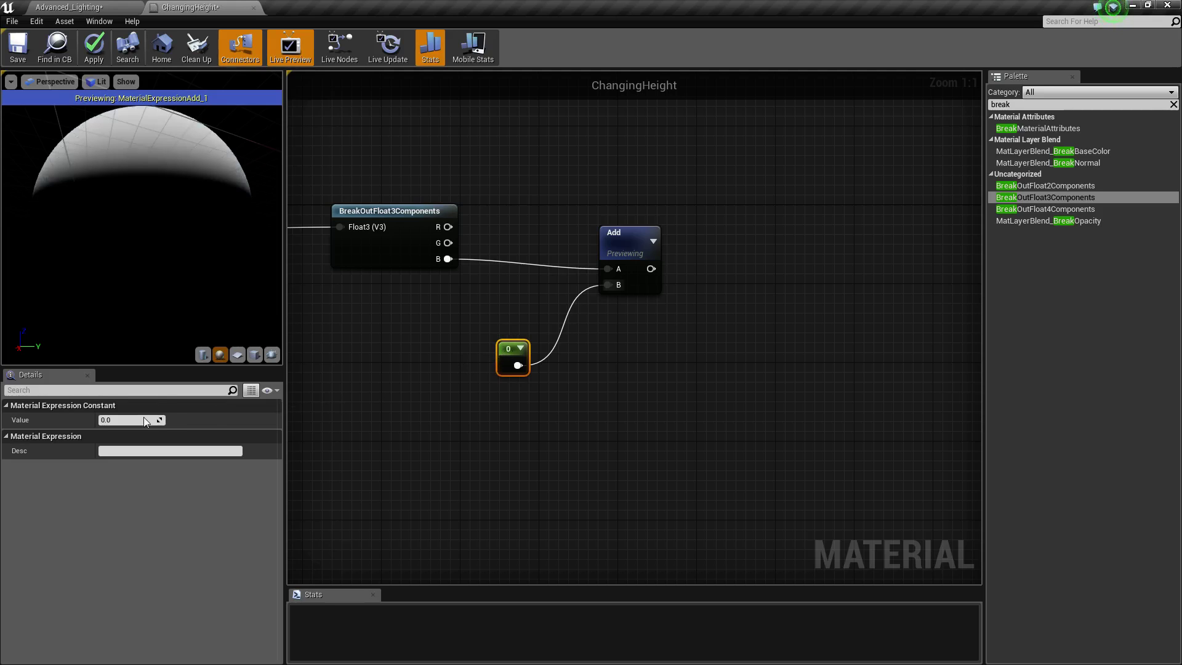
Try values of 10, 0 and -1 in the Constant feeding Add to compare the gradient's height on the sphere
left_click_drag(165, 244, 165, 216)
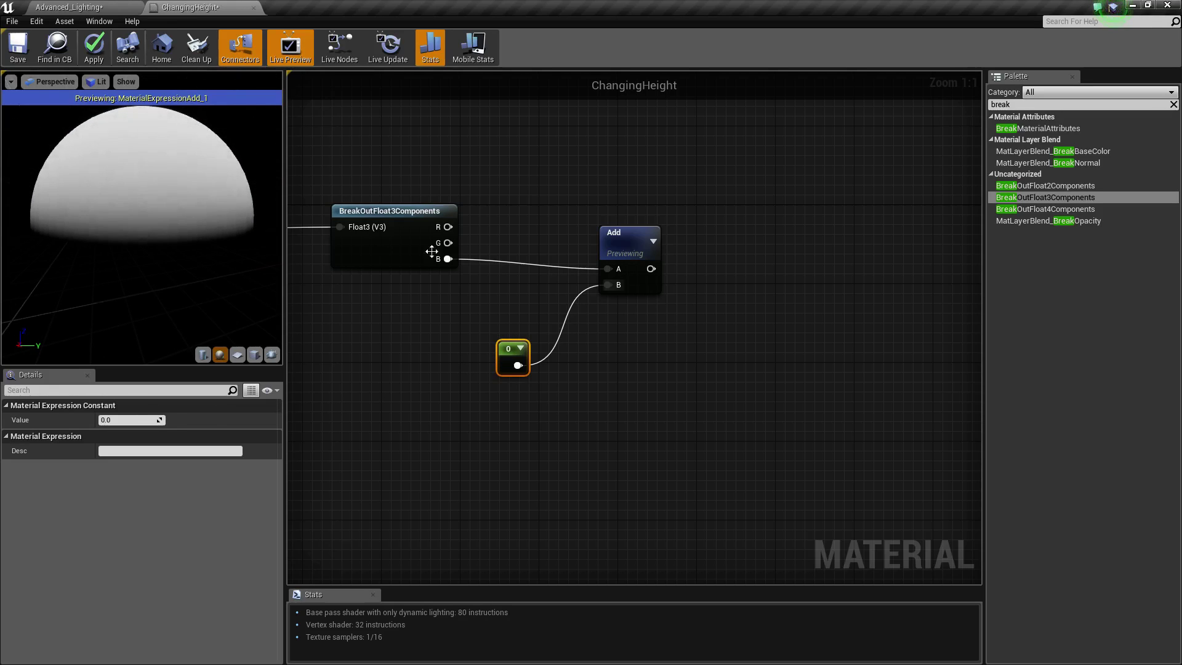
right_click_drag(431, 251, 697, 262)
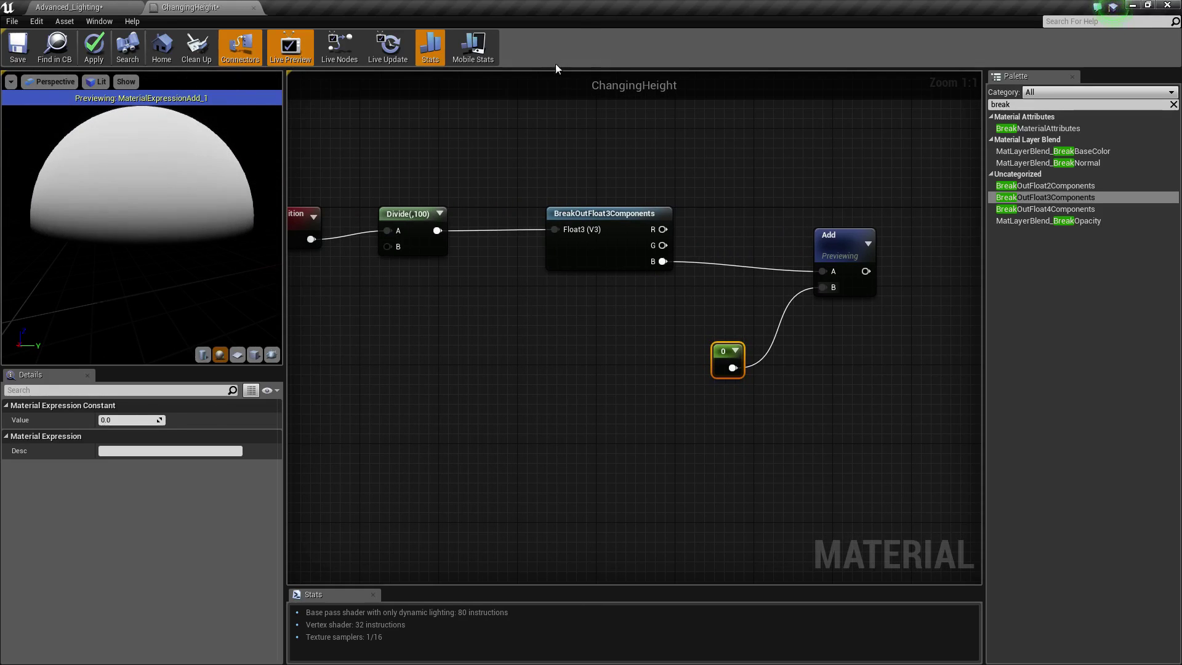
left_click(123, 420)
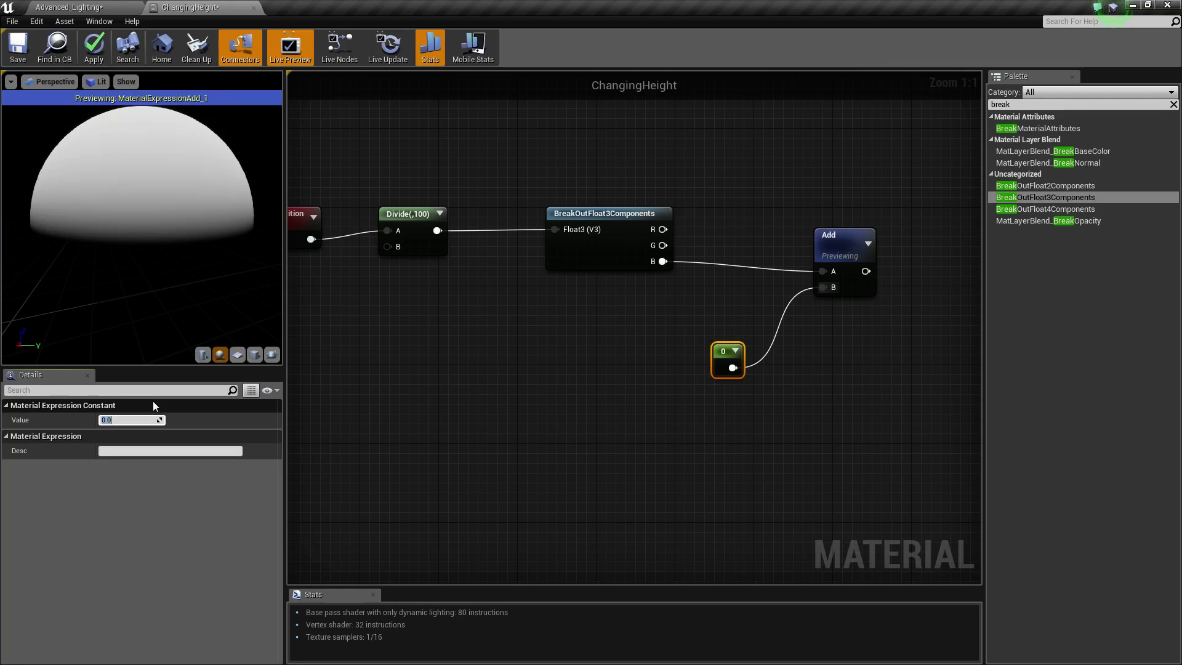
type("10")
key("Return")
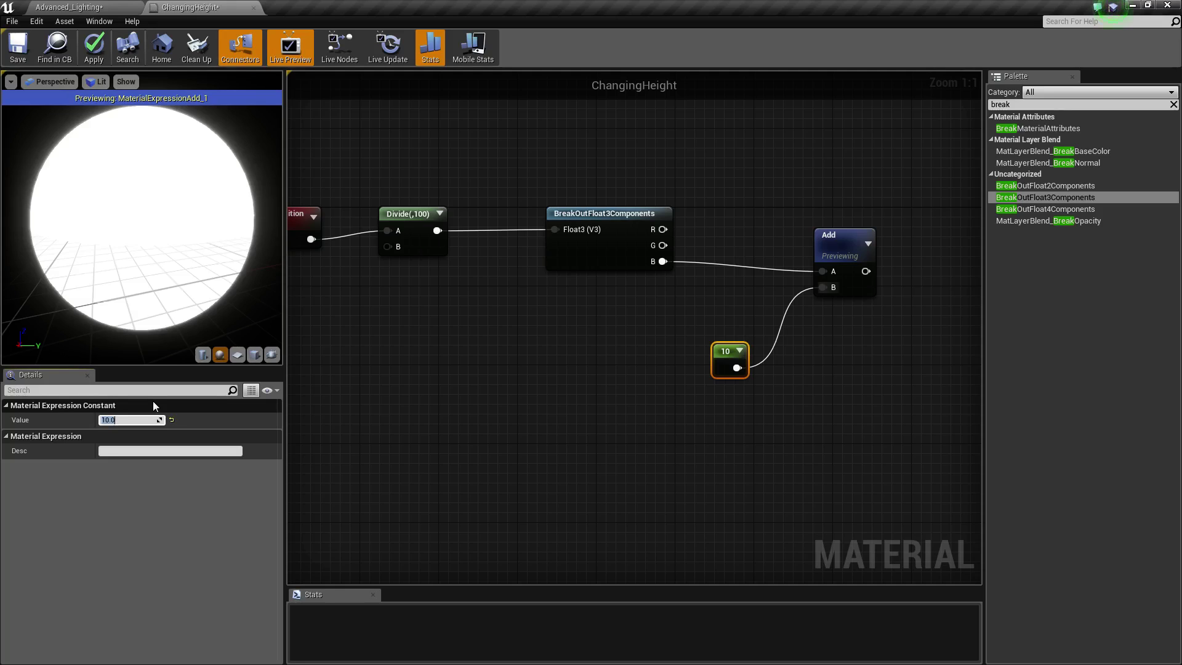
type("0")
key("Return")
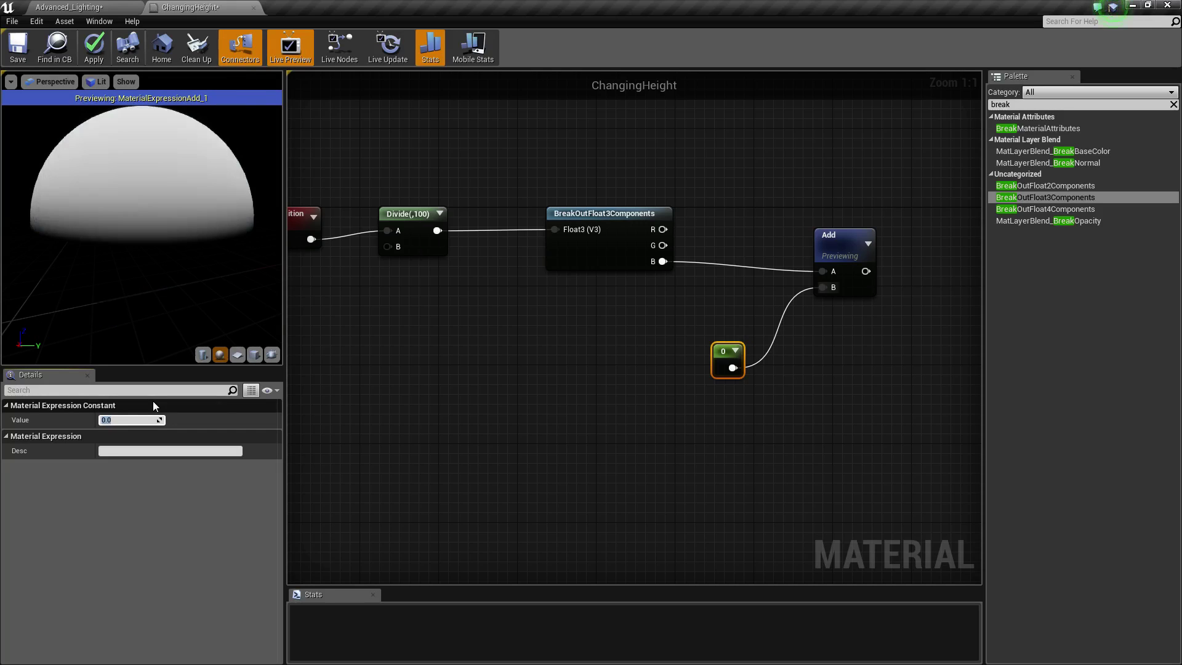
type("-1")
key("Return")
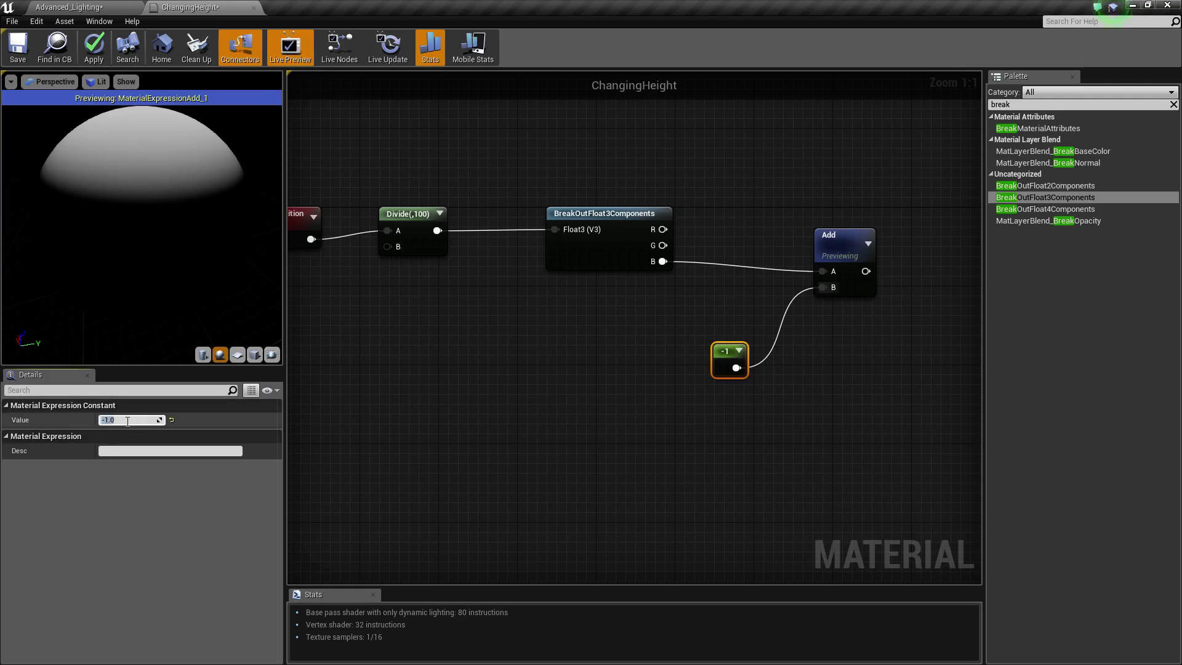
Set the Constant feeding the Add node to 1
type("1")
key("Return")
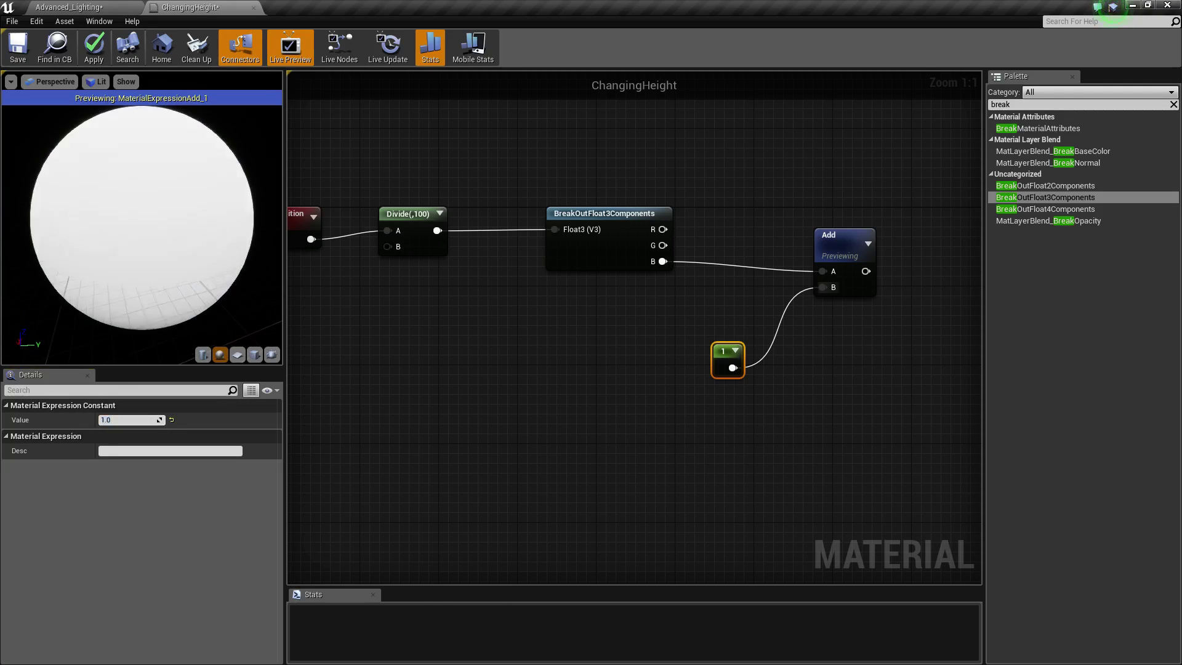
Add a Clamp node beyond the Add node and feed its main input from the Add output
right_click_drag(837, 240, 687, 235)
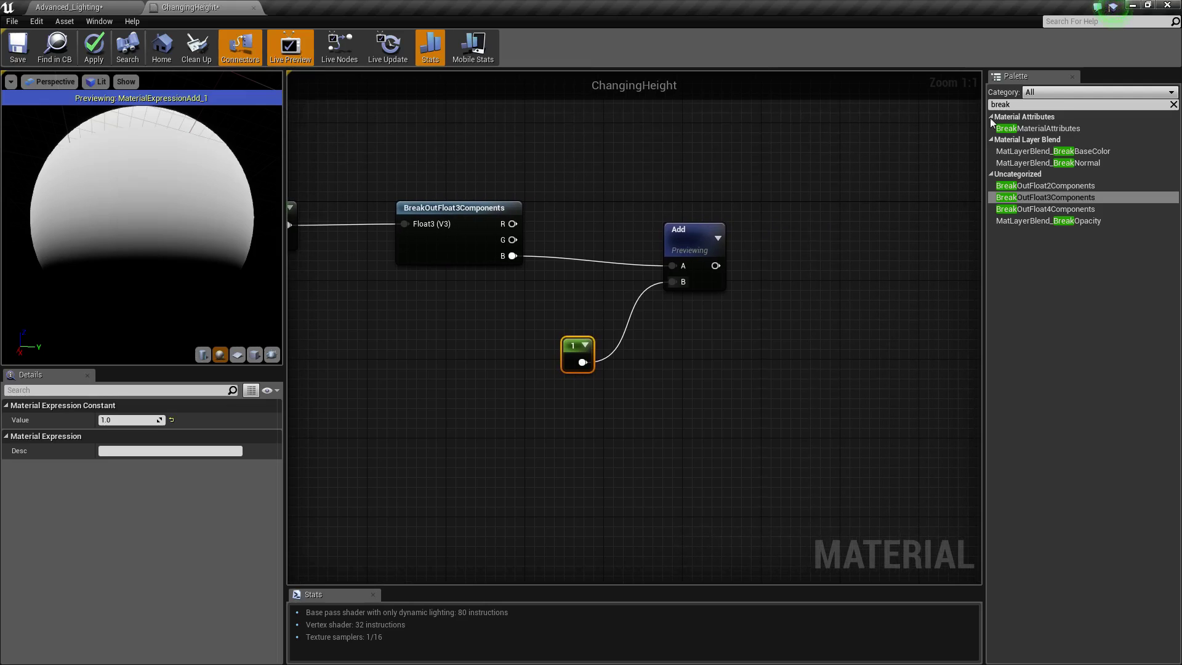
left_click(1010, 105)
type("clam")
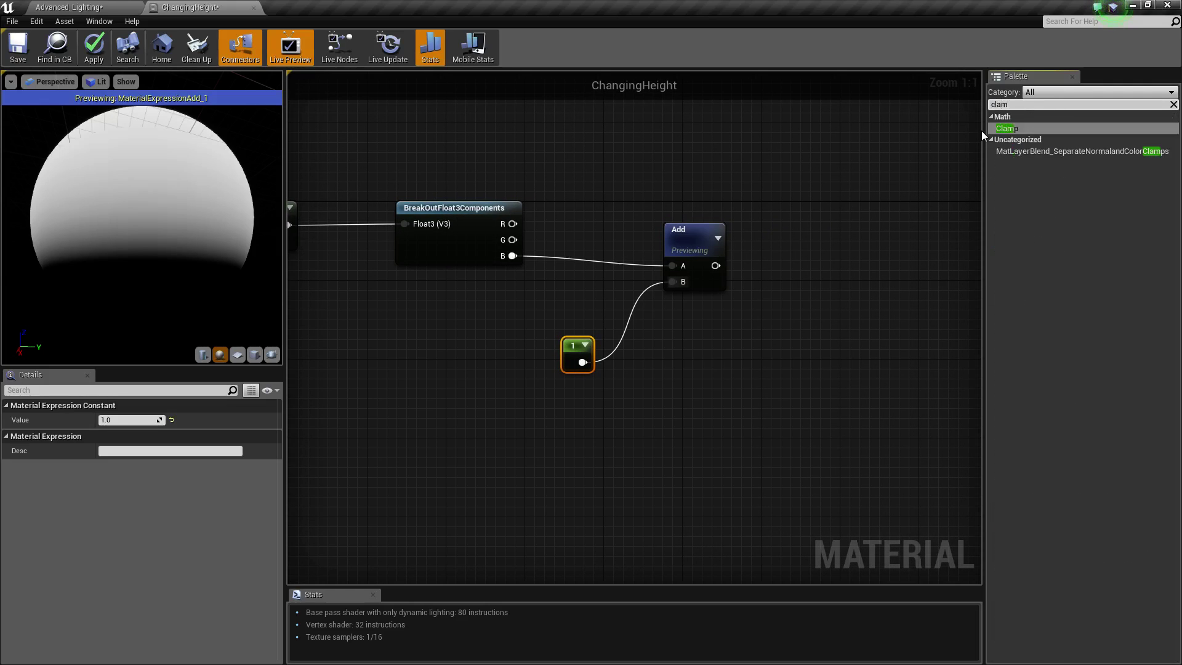
left_click_drag(1004, 128, 828, 259)
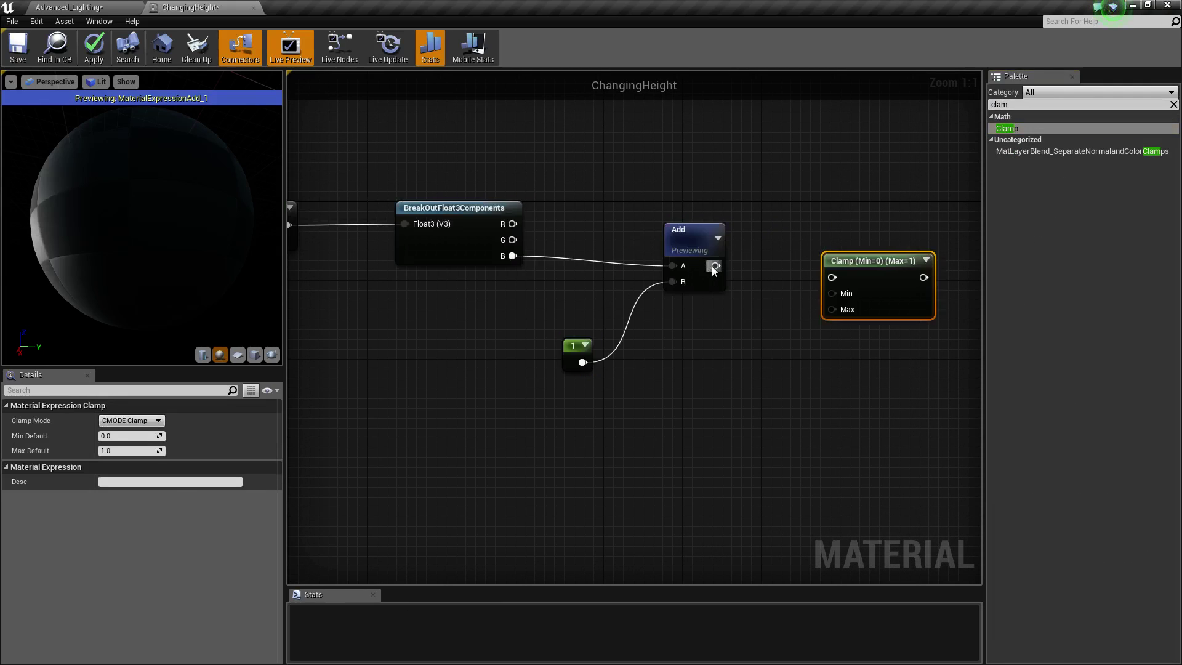
left_click_drag(715, 266, 831, 276)
Shift the whole node chain farther from the ChangingHeight material node to make room before it
right_click_drag(848, 201, 805, 207)
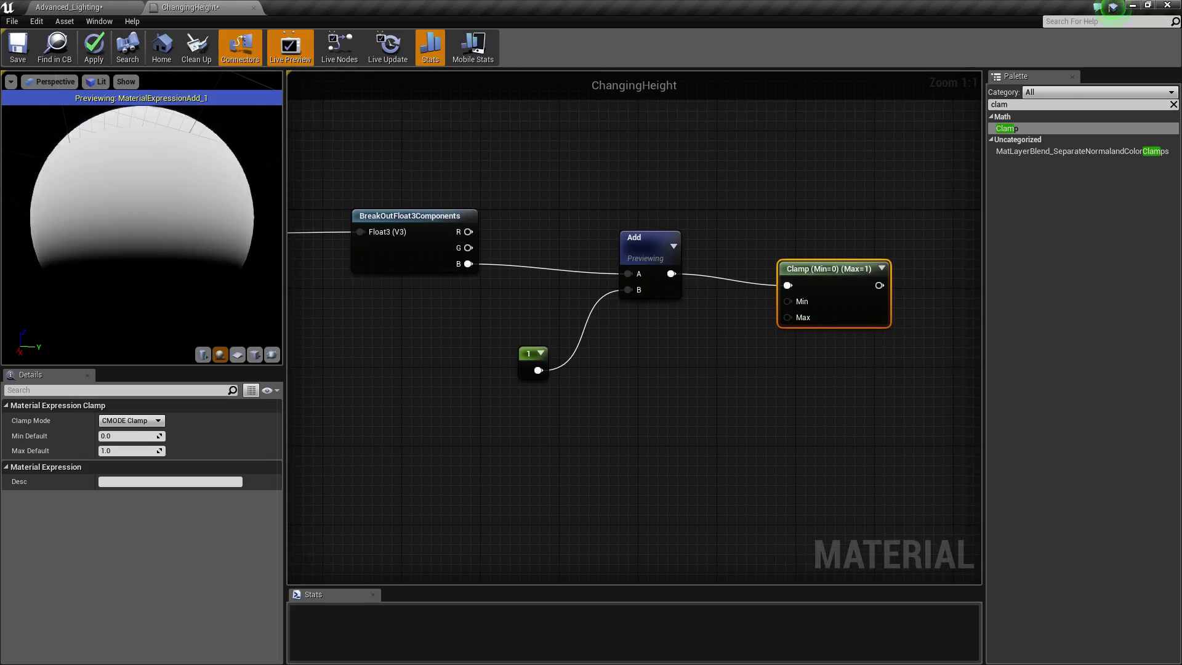
scroll(715, 385, "down", 6)
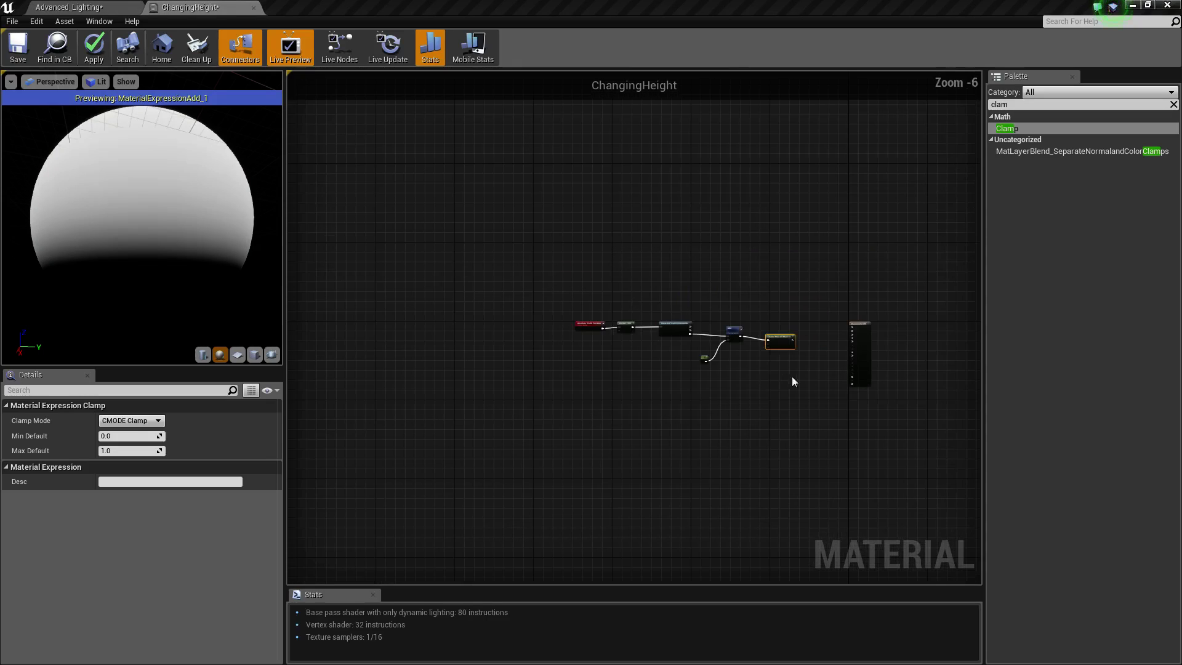
left_click_drag(798, 375, 512, 300)
left_click_drag(671, 324, 575, 345)
left_click(397, 287)
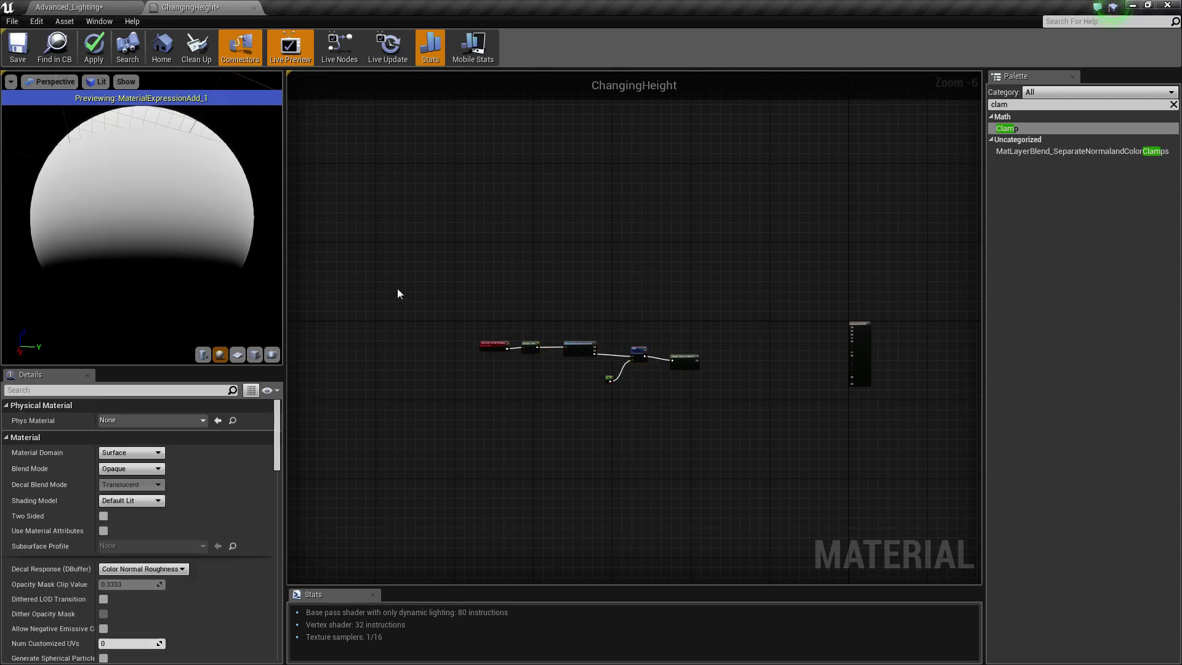
left_click_drag(395, 280, 779, 450)
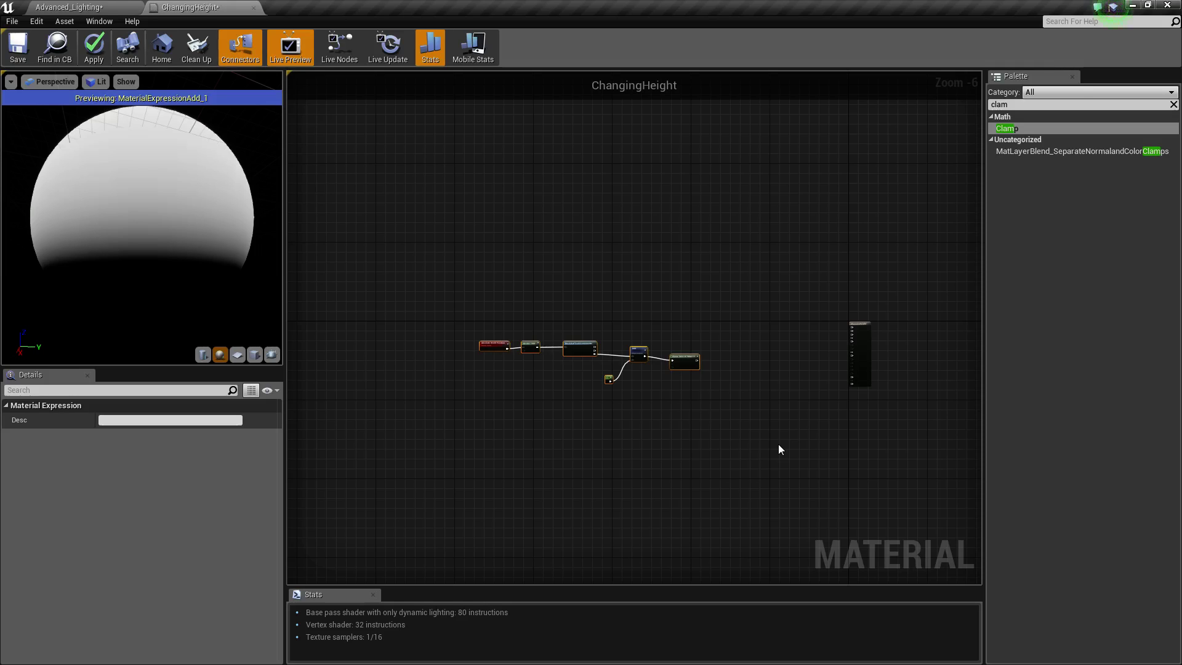
Place a Lerp node between Clamp and the material node, and connect the Clamp output to its Alpha
key("l")
left_click(777, 317)
scroll(777, 315, "up", 3)
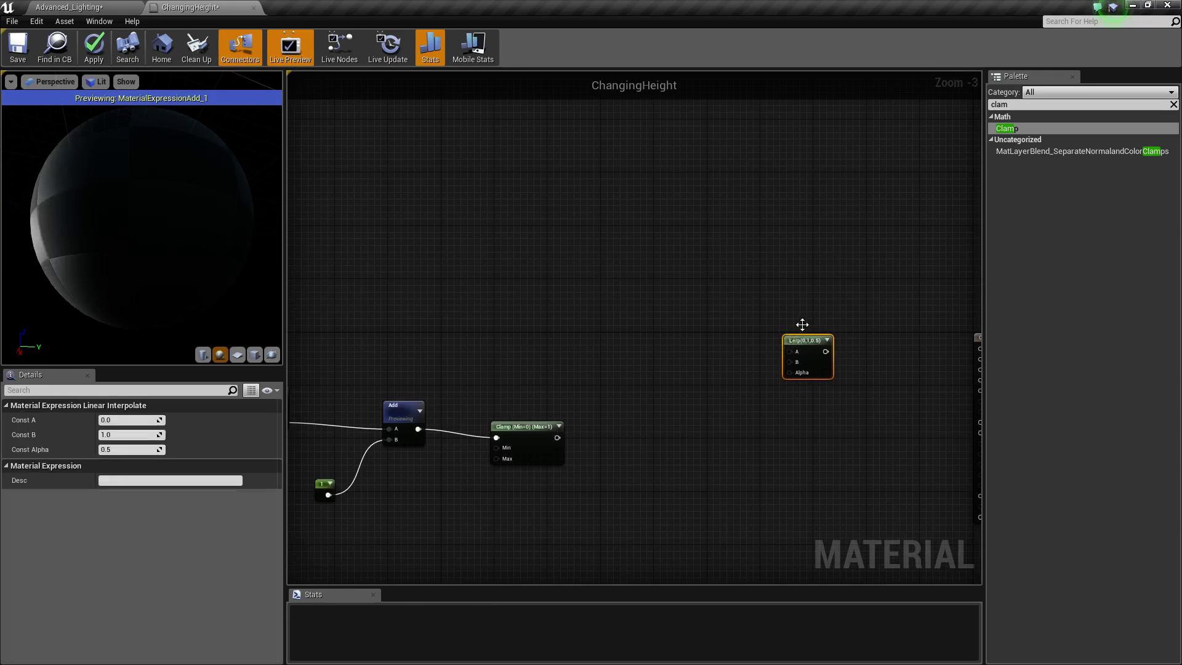
left_click_drag(802, 324, 806, 301)
left_click_drag(562, 437, 794, 350)
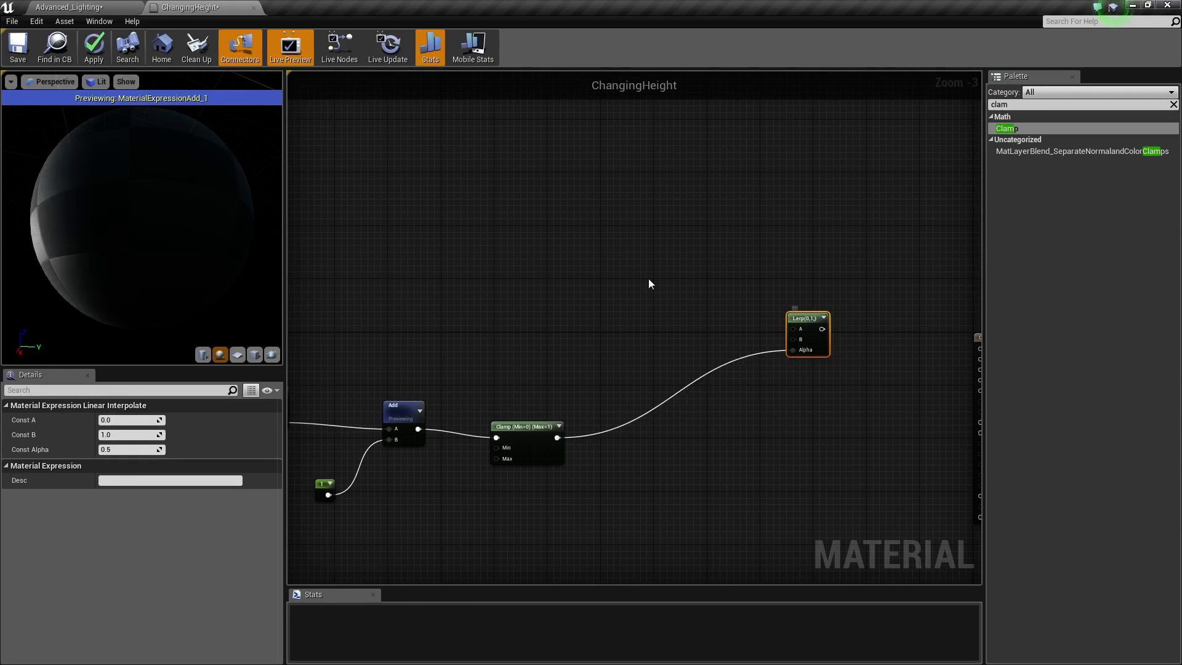
Create two Constant3Vector nodes and connect the upper one to the Lerp's A and the lower one to its B
right_click(645, 261)
left_click(627, 222)
right_click_drag(711, 230, 620, 262)
key("3")
left_click(585, 259)
left_click(578, 363)
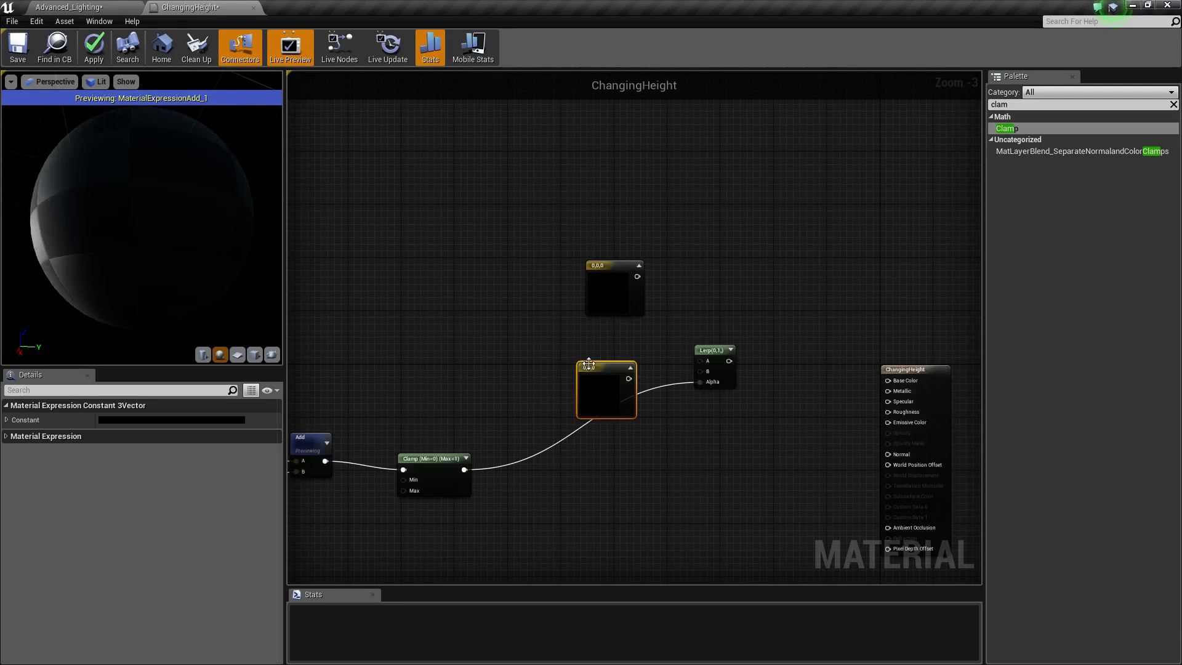
left_click_drag(638, 276, 705, 362)
left_click_drag(628, 378, 701, 371)
Set the colour vector feeding the Lerp's A input to bright green (0, 1, 0.124)
left_click(612, 315)
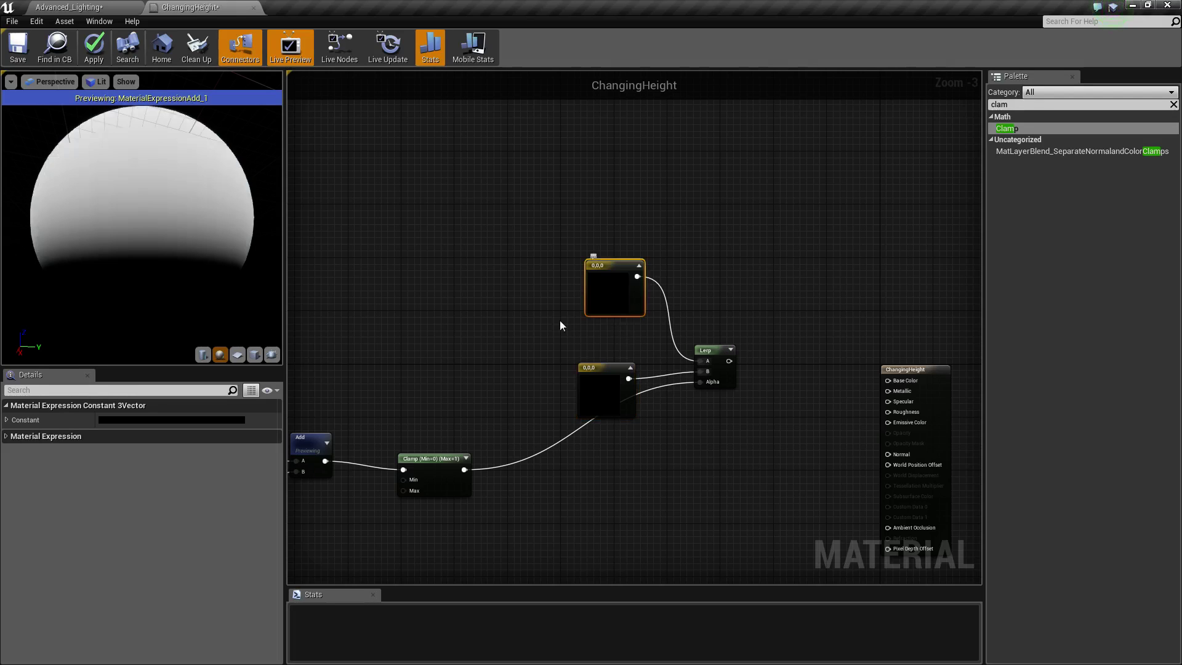
left_click(182, 421)
mouse_move(253, 423)
left_mouse_down()
mouse_move(227, 417)
mouse_move(214, 499)
left_mouse_up()
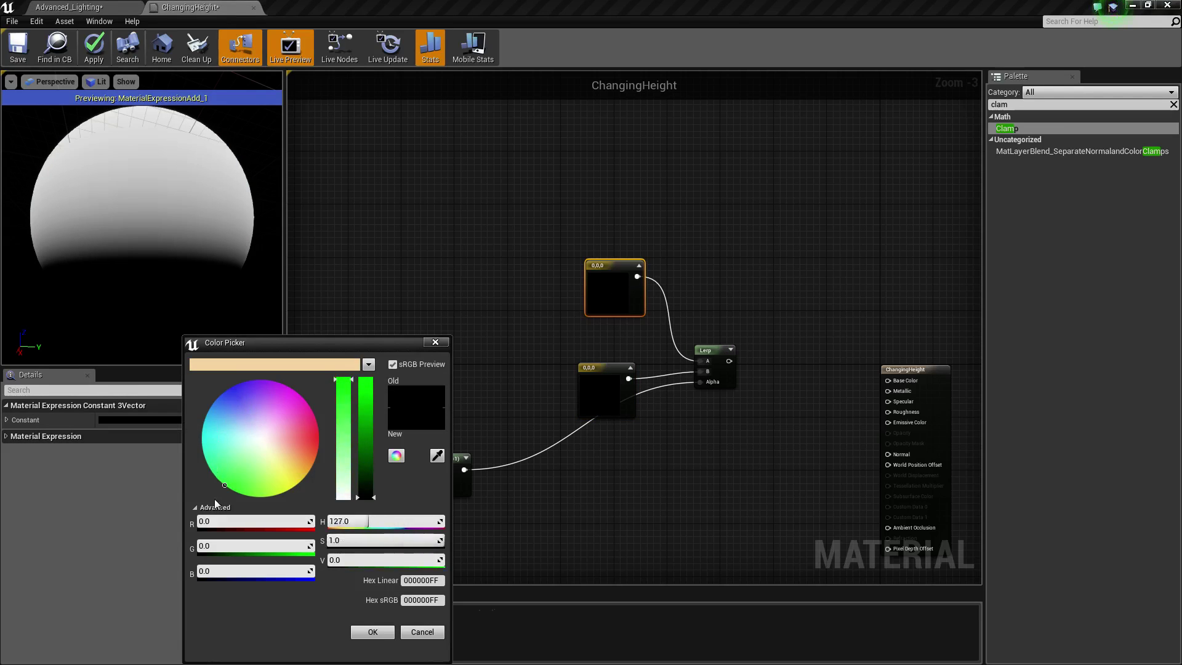
left_click_drag(357, 410, 363, 354)
left_click(371, 632)
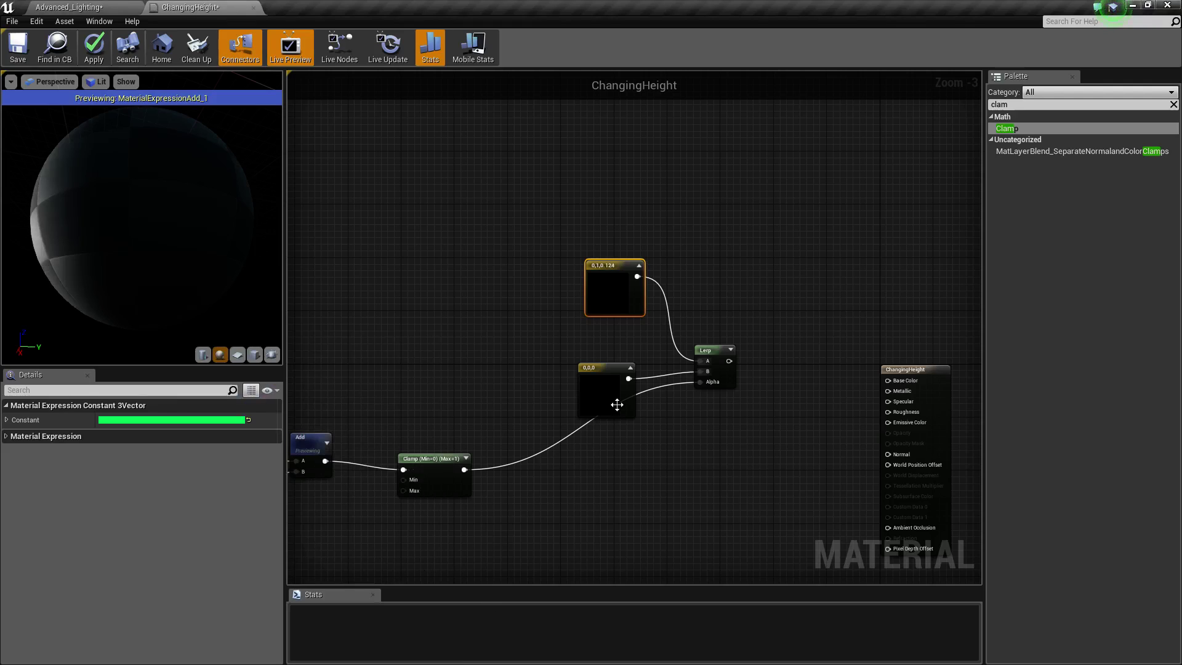
Set the colour vector feeding the Lerp's B input to yellow (1, 0.828, 0) and connect the Lerp output to Base Color
left_click(600, 398)
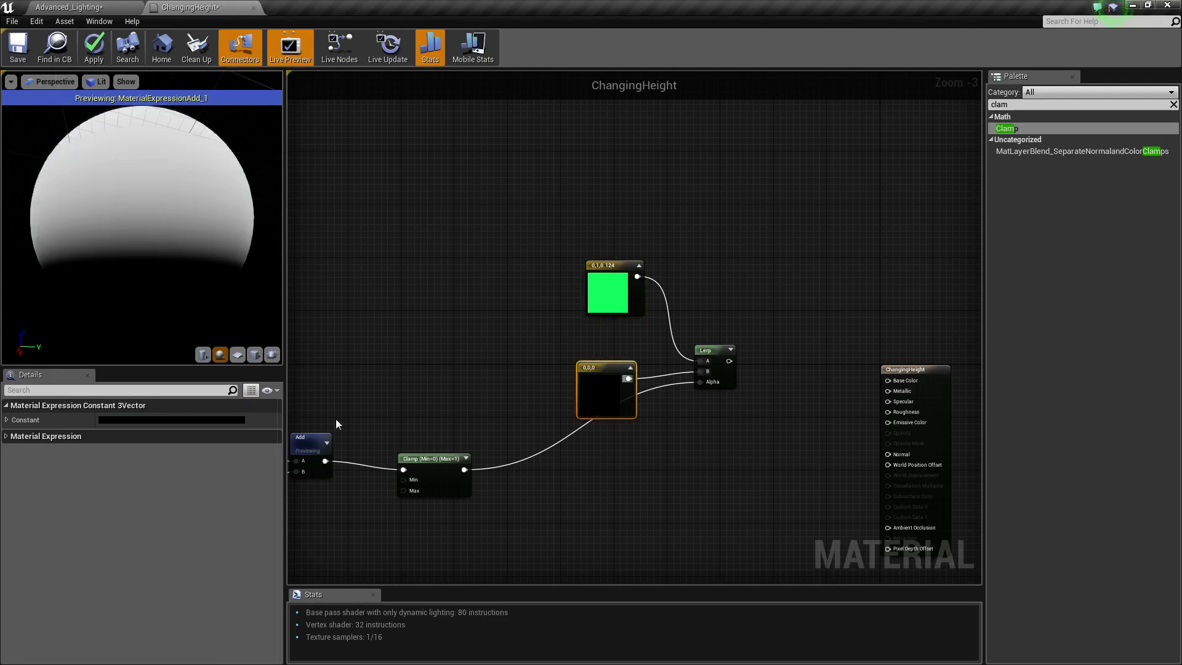
left_click(230, 417)
left_click_drag(303, 442, 356, 494)
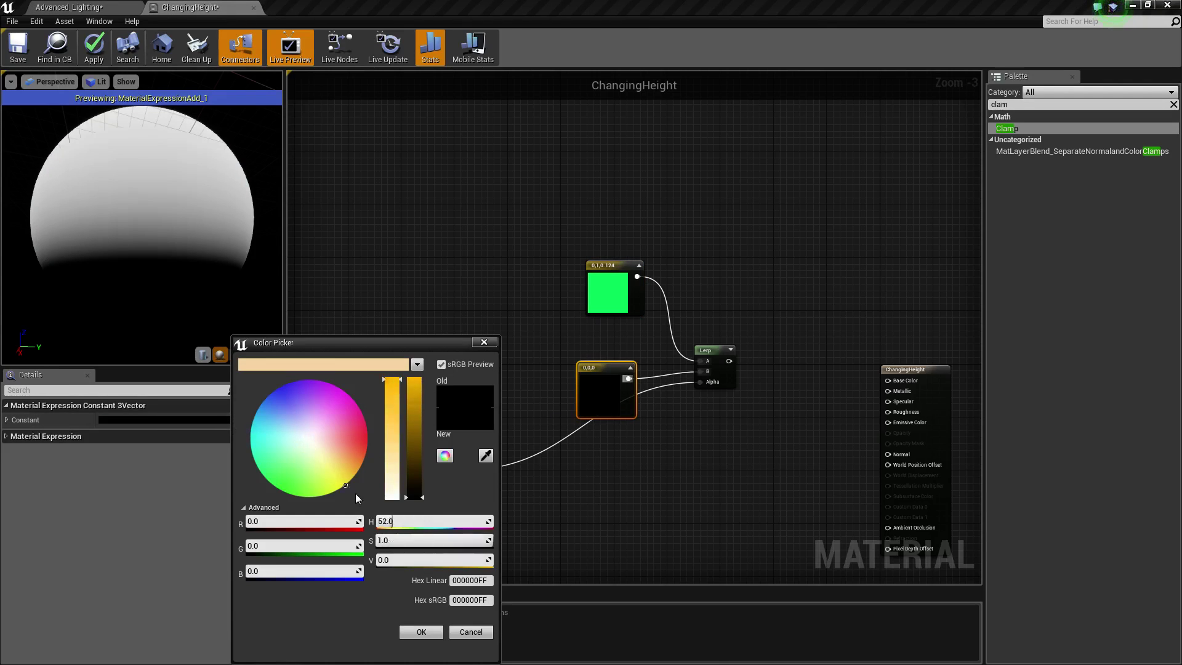
left_click_drag(416, 426, 415, 378)
left_click(422, 631)
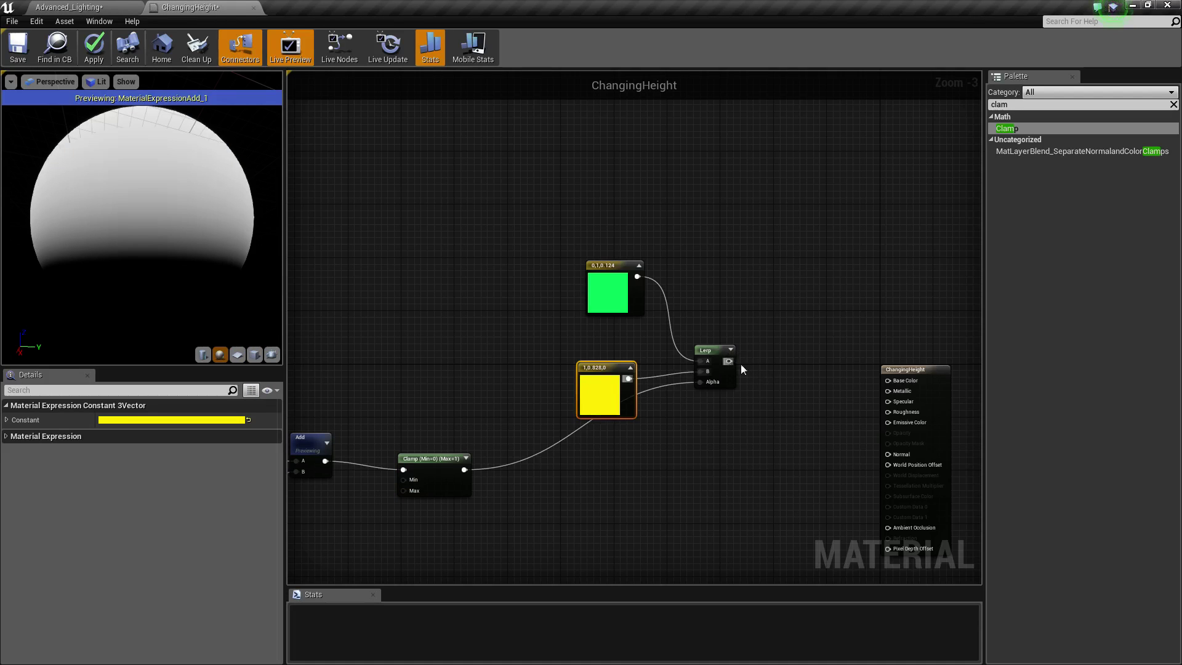
left_click_drag(878, 379, 888, 380)
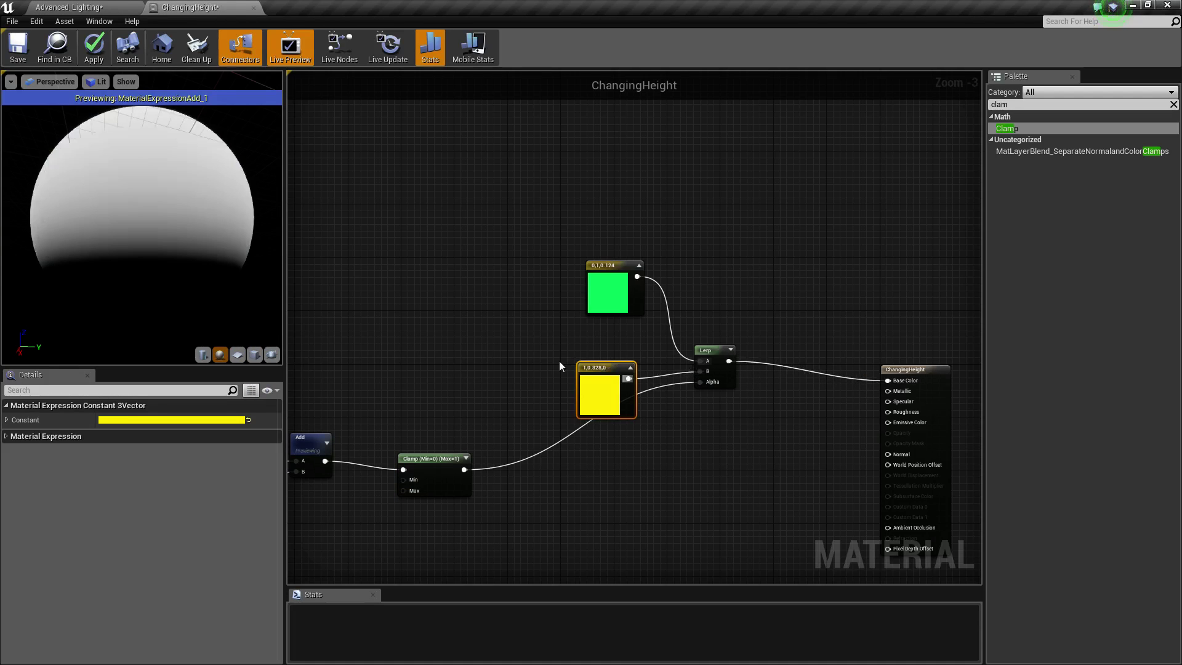
Convert the Constant feeding the Add node to a scalar parameter named Height
right_click_drag(538, 357, 595, 408)
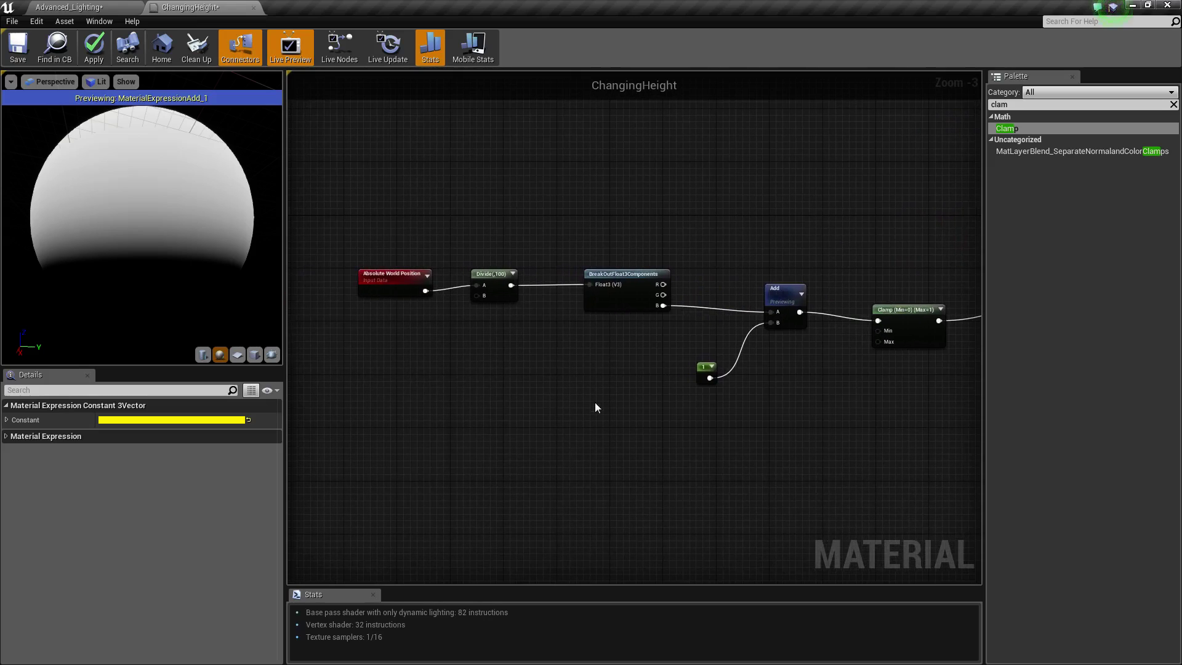
right_click(707, 369)
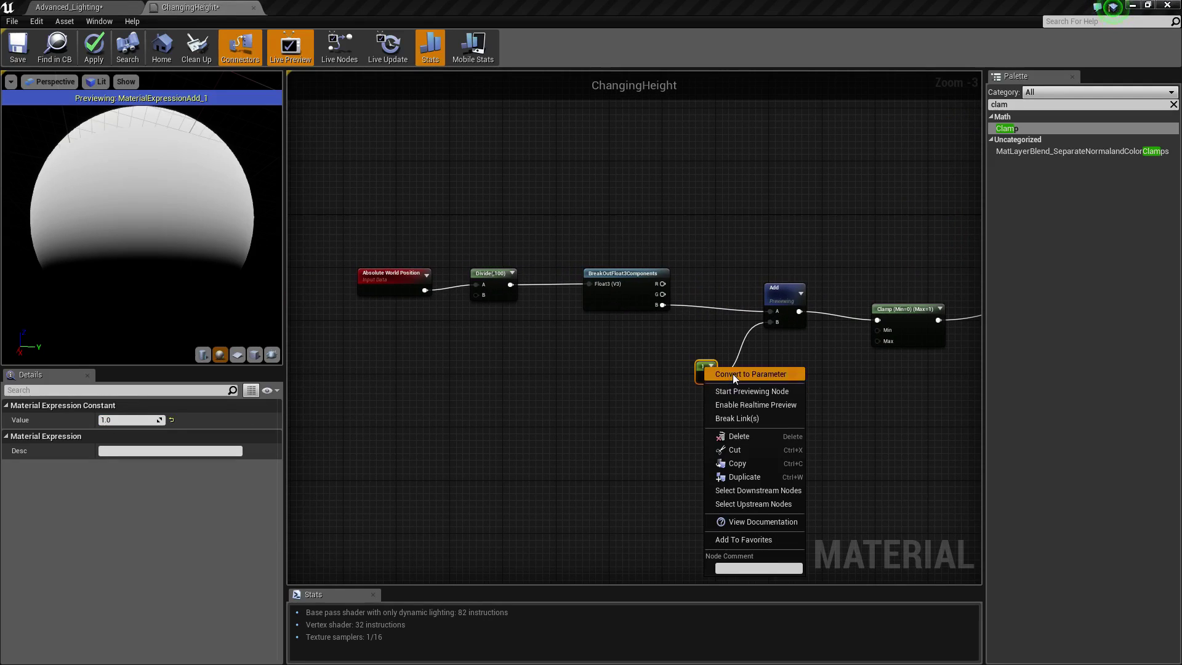
left_click(718, 372)
left_click(137, 419)
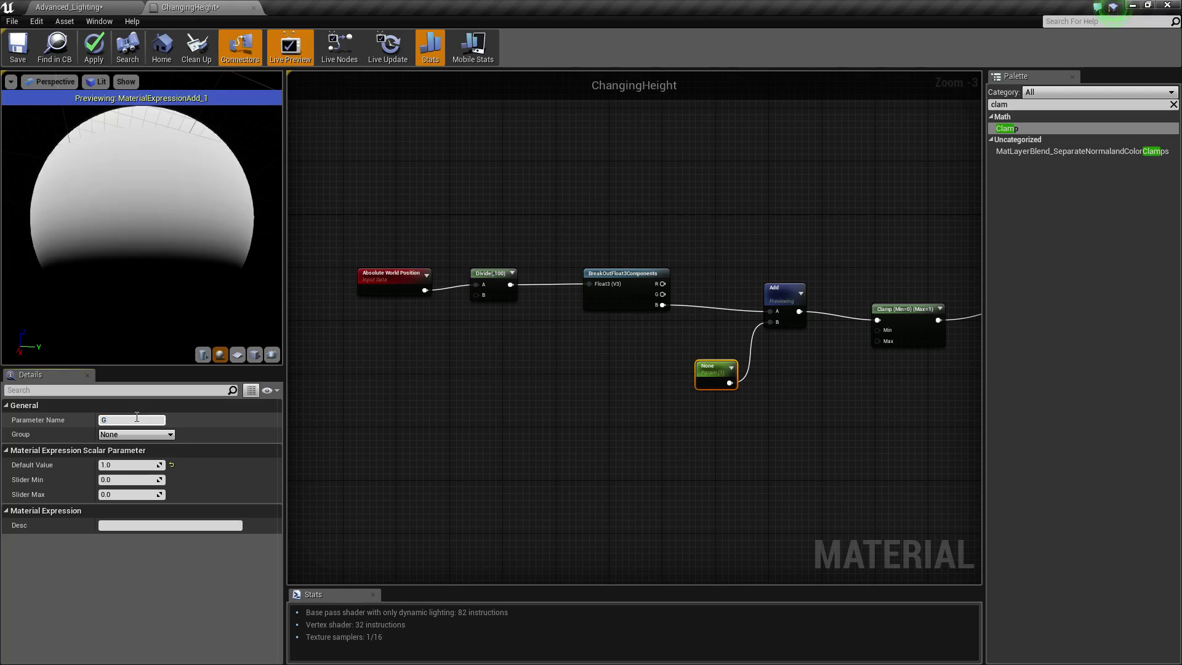
type("Height")
key("Return")
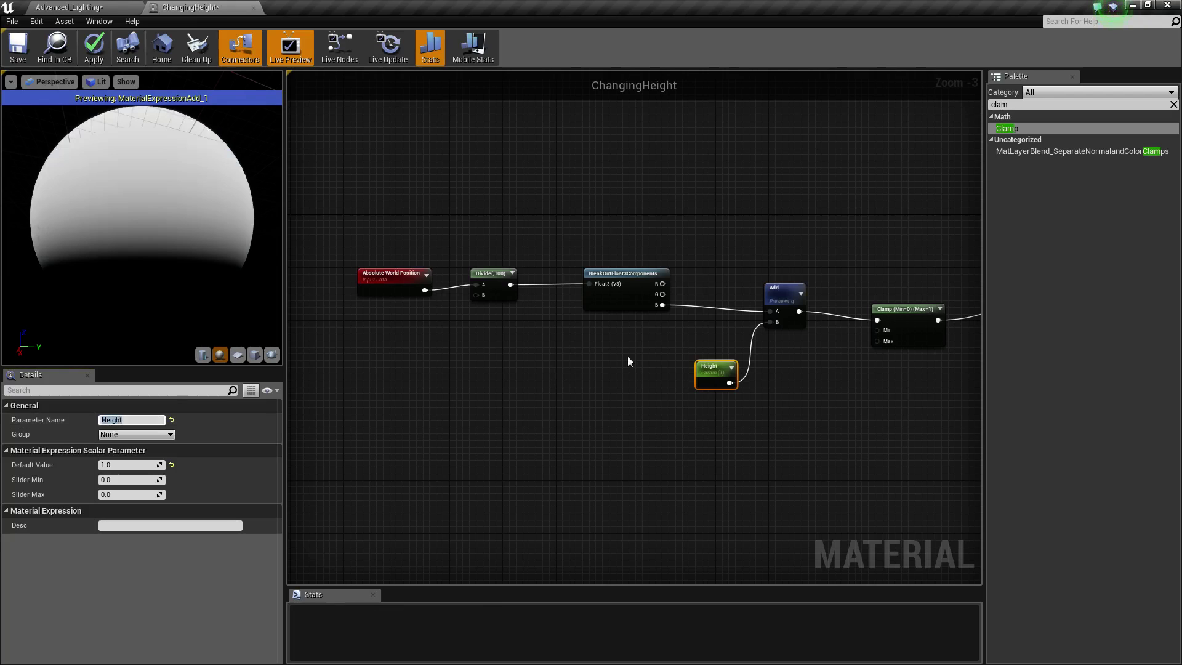
Add a Constant feeding the Divide node's B input and convert it to a scalar parameter named Fade
left_click(441, 367)
left_click(426, 362)
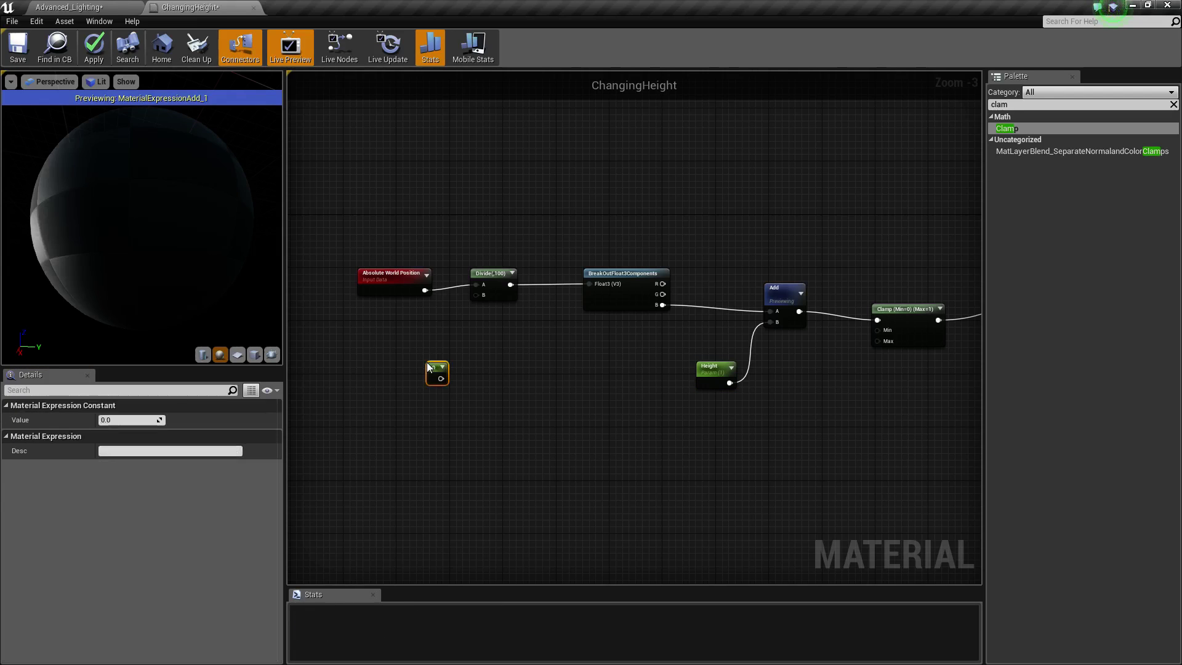
left_click_drag(441, 378, 477, 295)
right_click(431, 377)
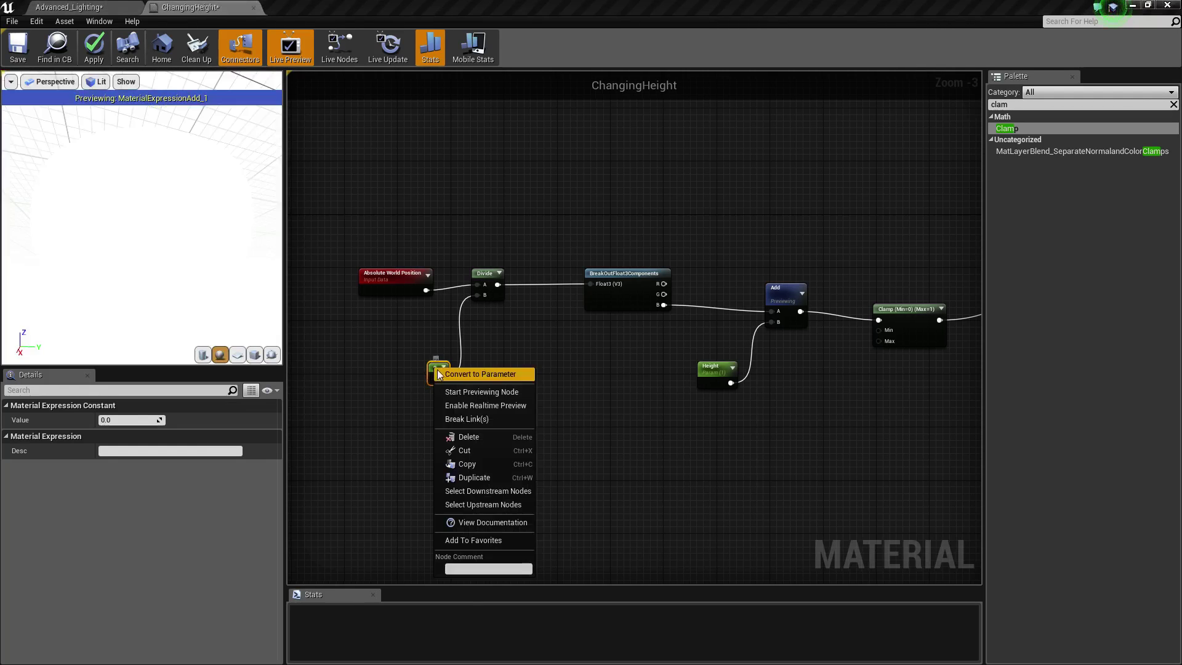
left_click(440, 375)
left_click(150, 419)
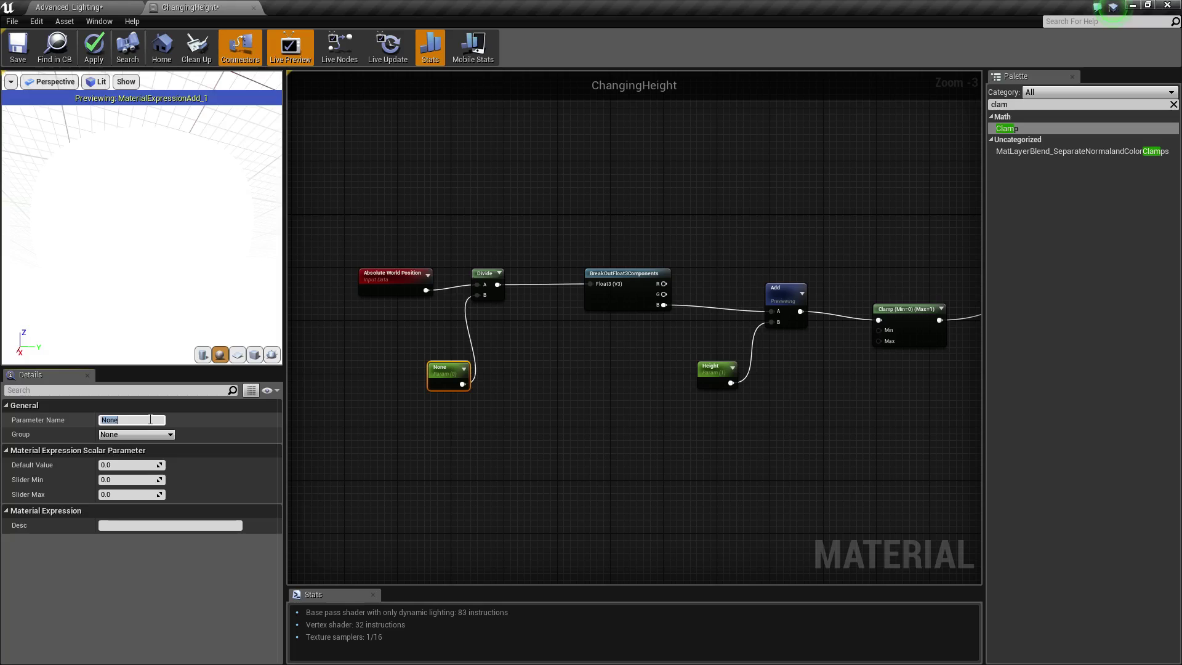
type("Fade")
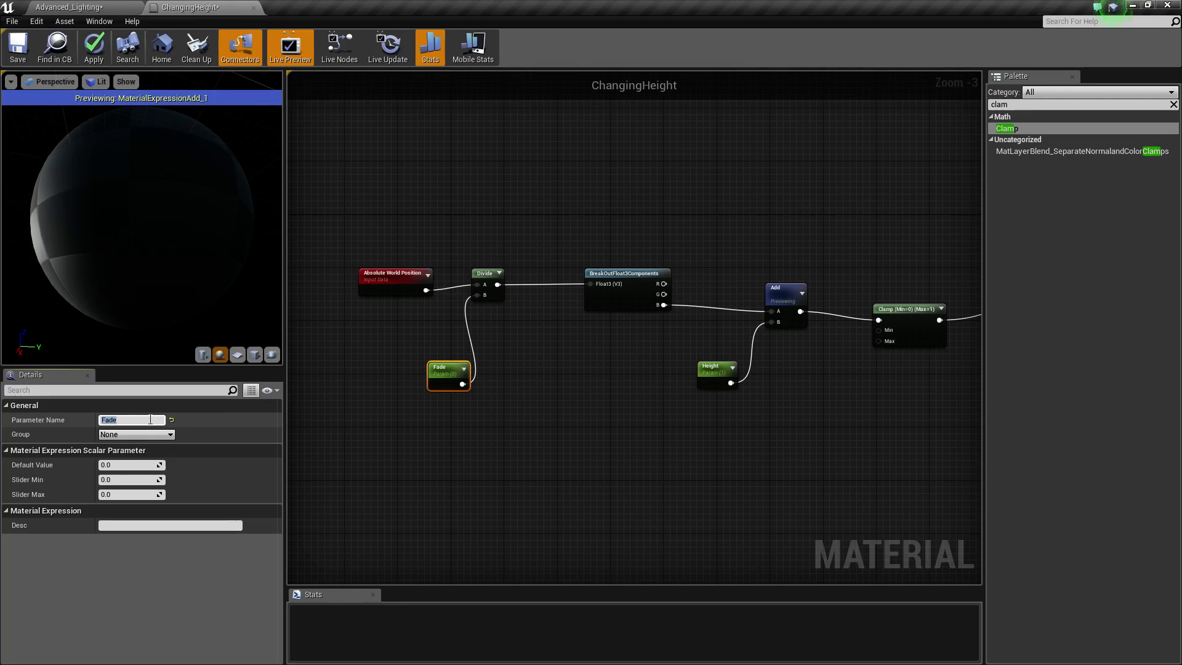
Set the Fade parameter's default value to 100 and apply the material changes
left_click(121, 466)
type("2")
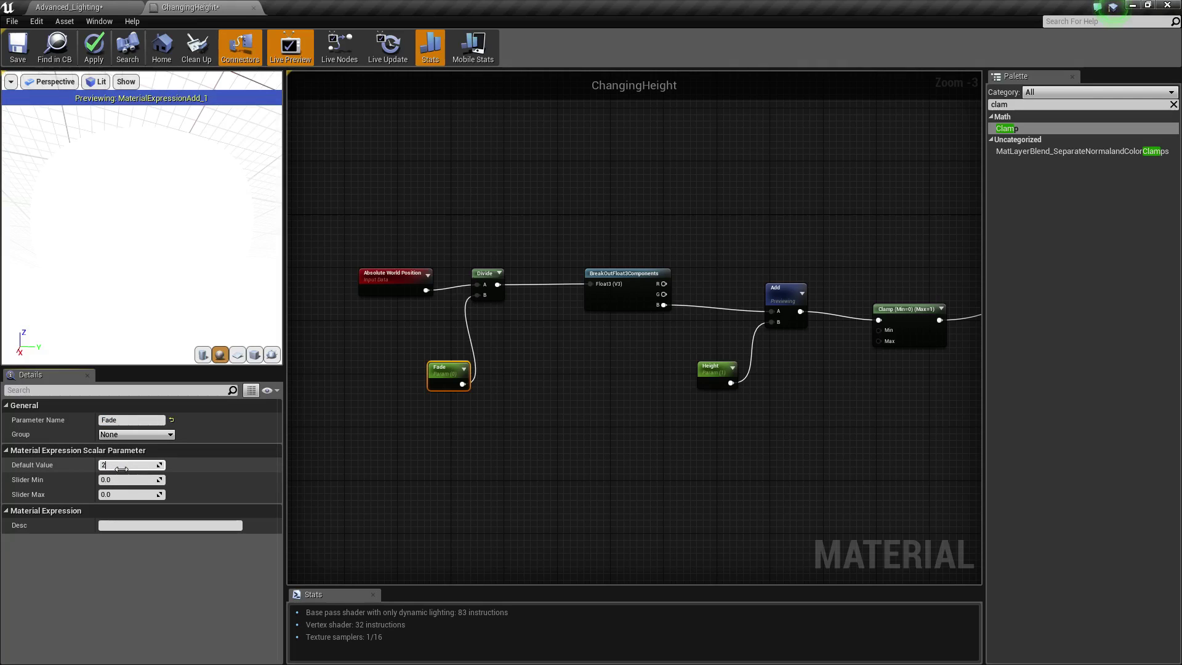
key("Return")
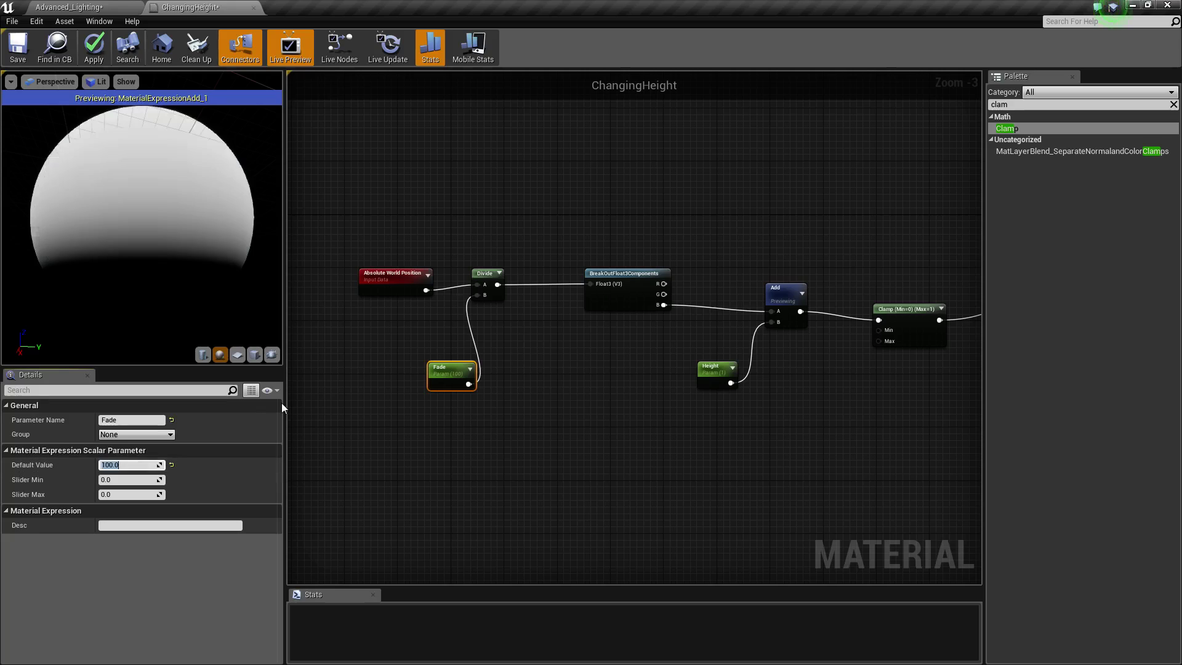
left_click(94, 47)
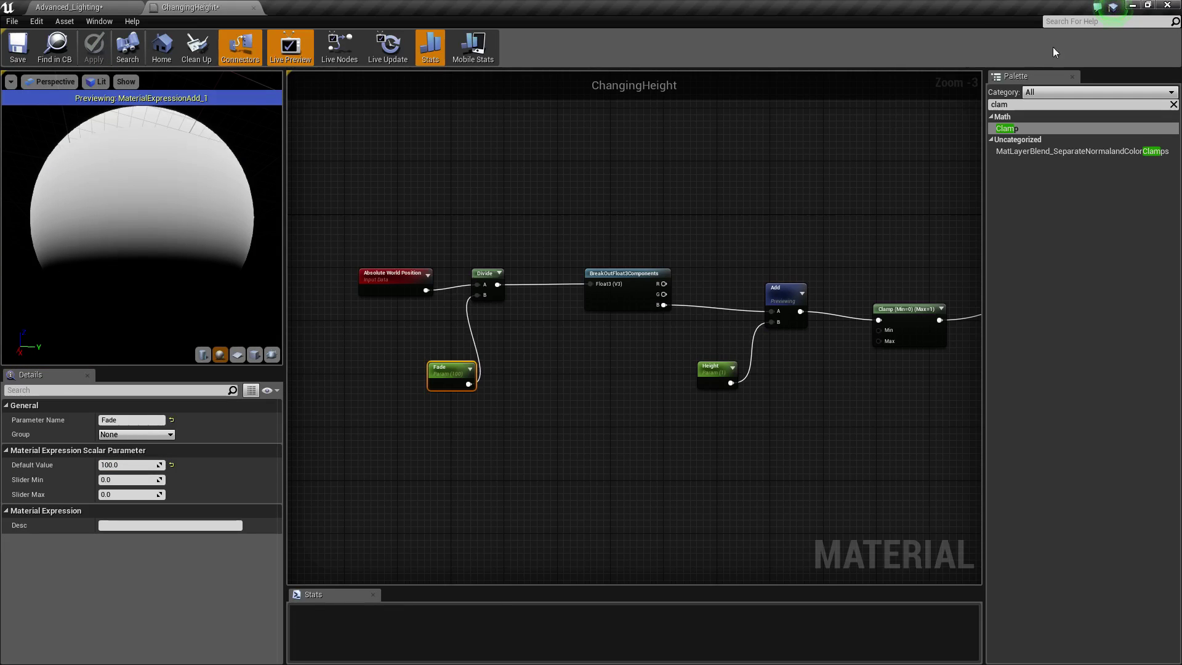
In the Advanced_Lighting level, duplicate the blue-and-red sphere and cylinder together, placing the copies beside the originals along the red axis
left_click(62, 6)
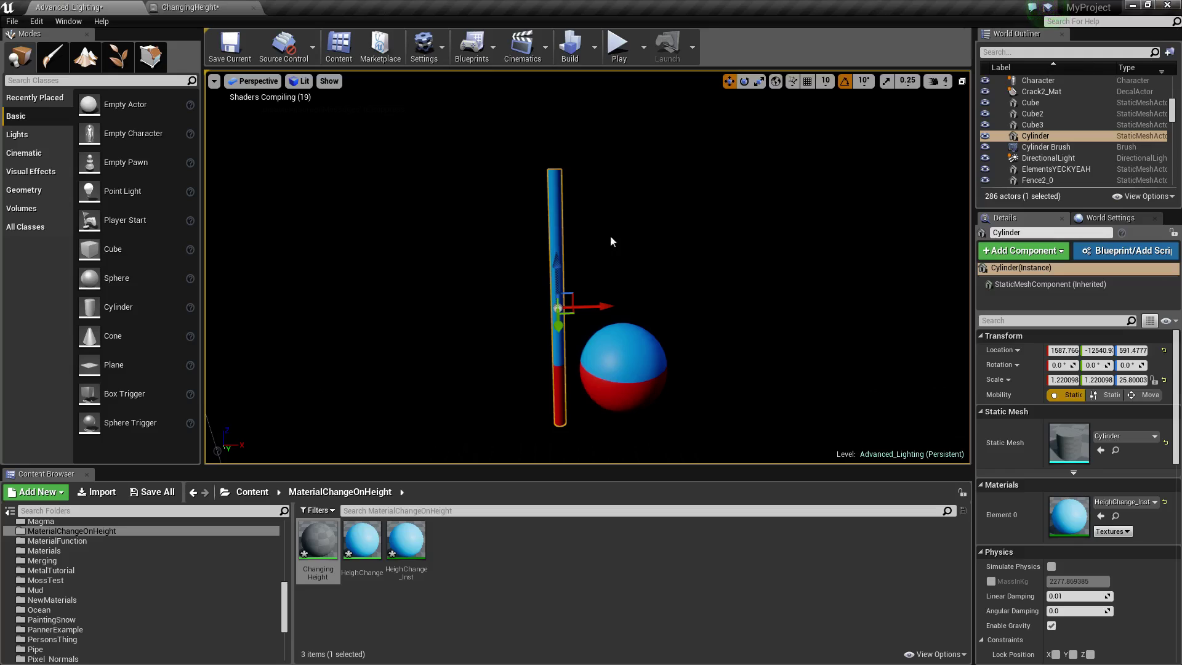
right_click_drag(611, 241, 615, 230)
left_click(504, 590)
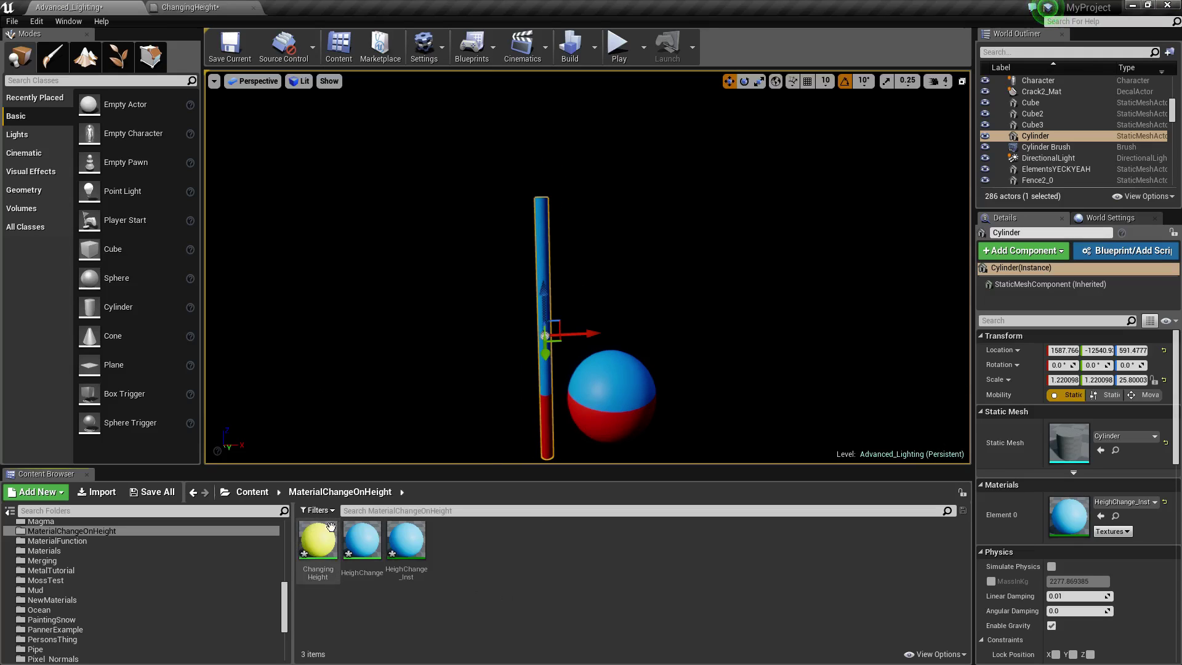
left_click(609, 392)
left_click(551, 365, "ctrl")
left_click_drag(581, 335, 736, 332, "alt")
Assign the ChangingHeight material to the duplicated cylinder and sphere
left_click_drag(318, 540, 702, 345)
left_click_drag(318, 540, 746, 383)
mouse_move(747, 383)
right_mouse_down()
mouse_move(819, 376)
mouse_move(800, 413)
mouse_move(714, 375)
mouse_move(733, 369)
right_mouse_up()
key("w")
key("s")
Create a material instance from ChangingHeight with the default name and assign it to the duplicated cylinder and sphere
right_click(314, 540)
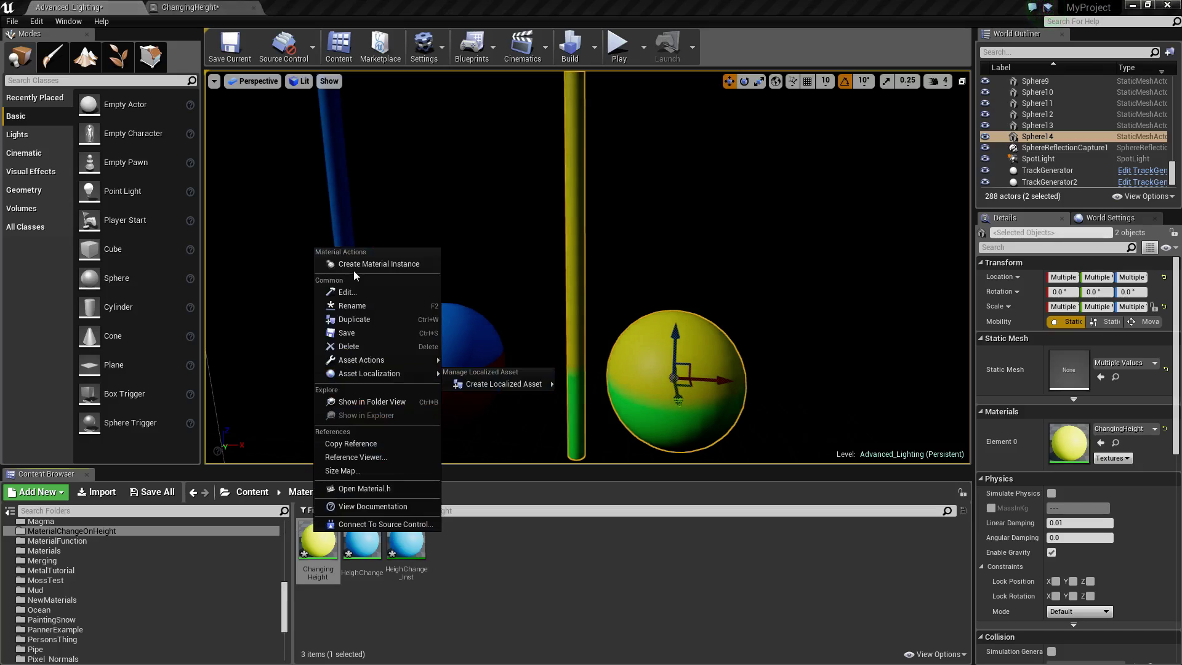
left_click(345, 269)
key("Return")
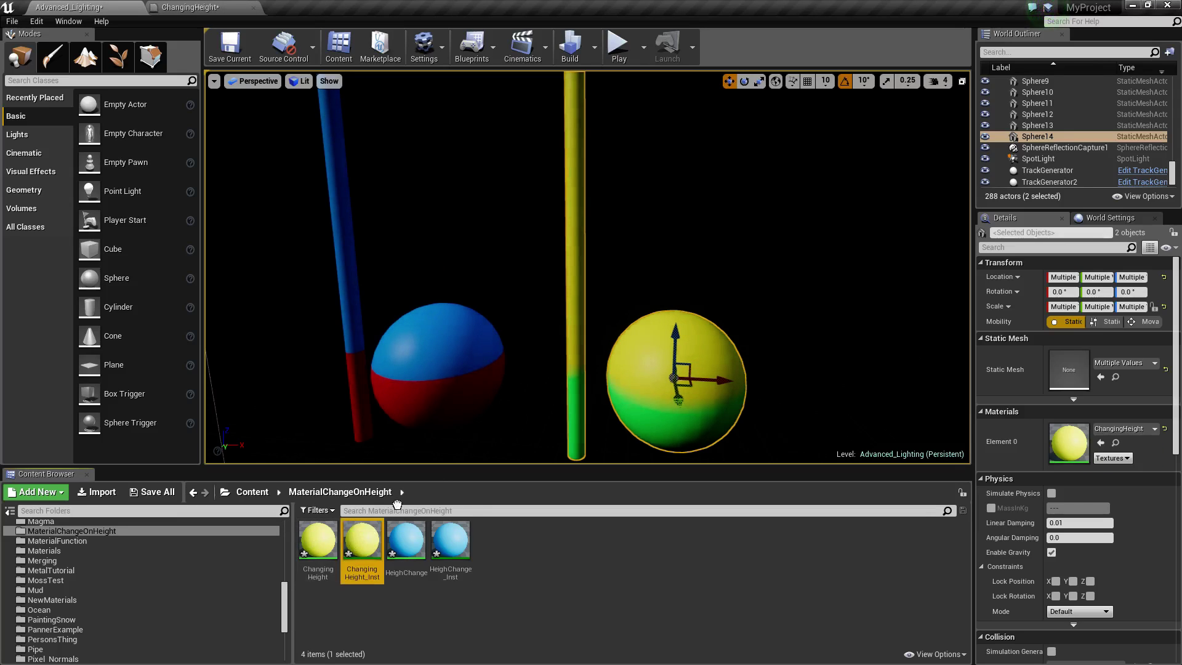
left_click_drag(397, 505, 678, 378)
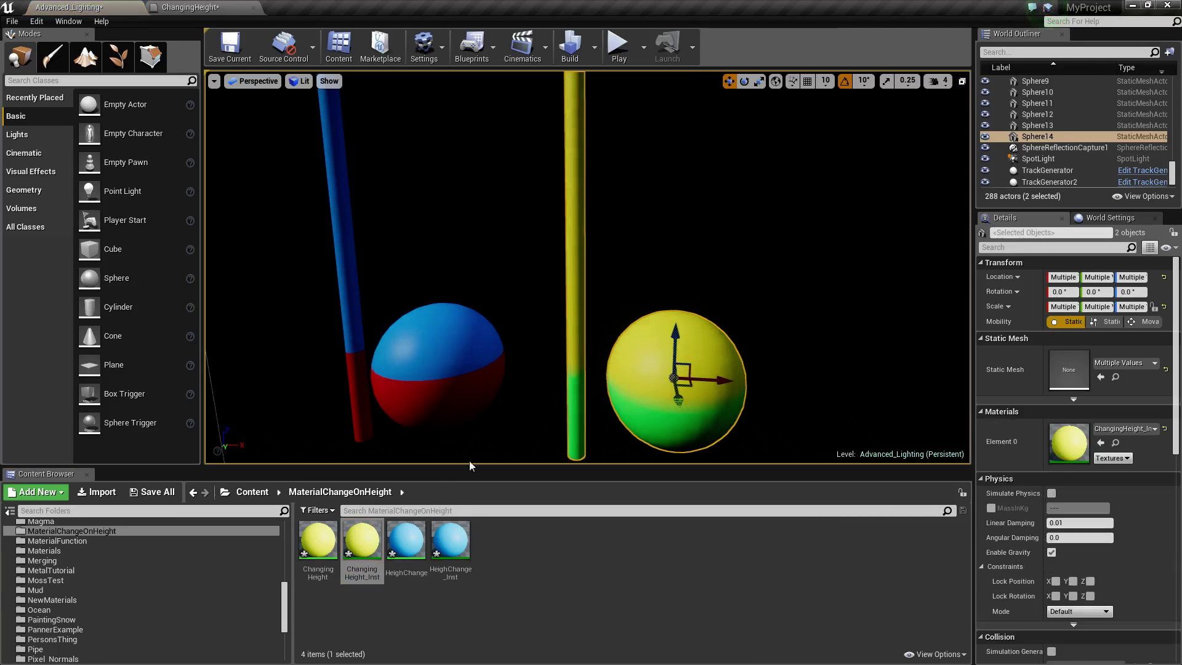
Open the ChangingHeight_Inst editor as a floating window, shrunk and placed so the duplicated objects stay visible in the level viewport
double_click(363, 542)
left_click_drag(543, 5, 639, 3)
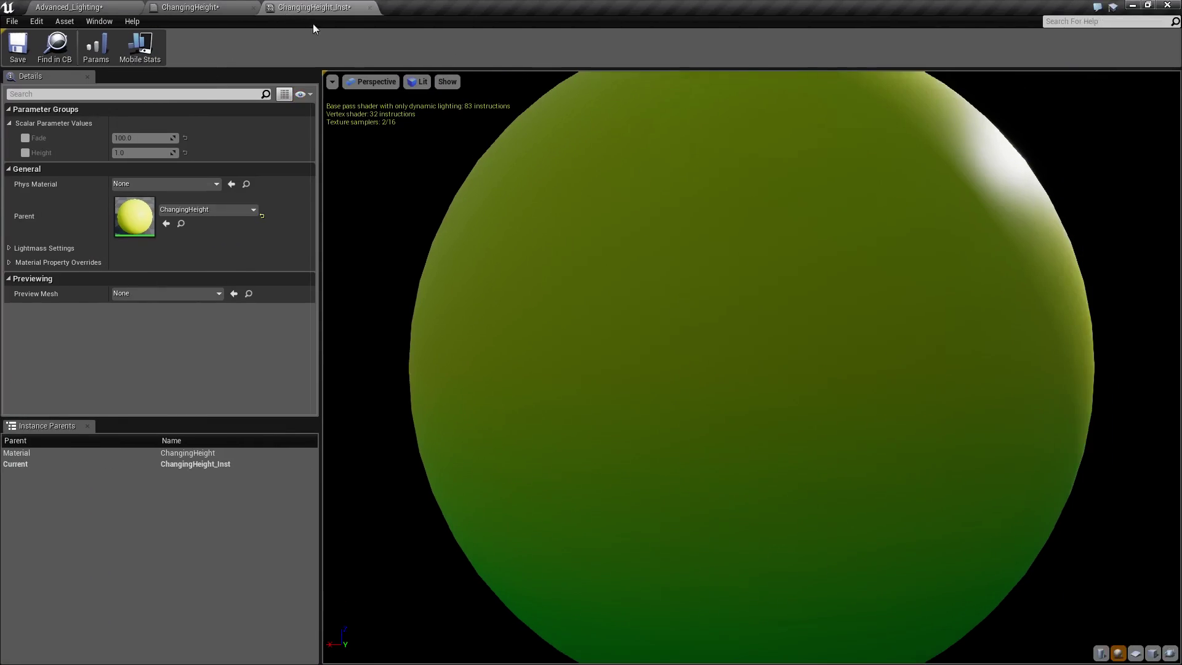
left_click_drag(313, 25, 549, 101)
left_click_drag(702, 89, 664, 81)
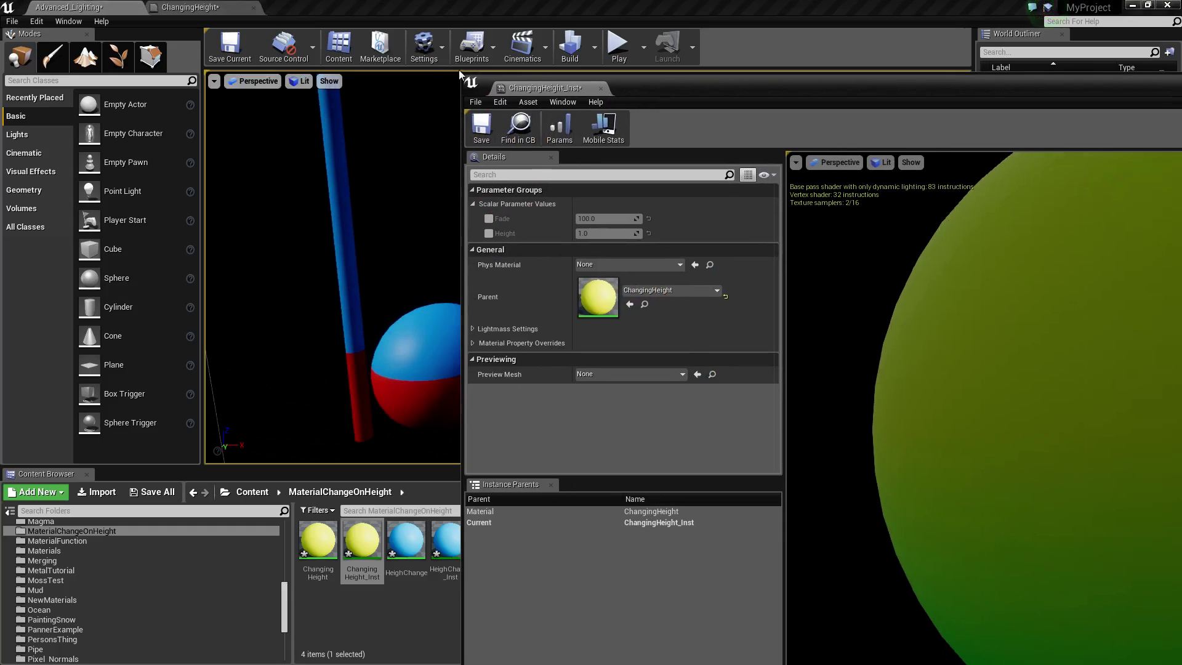
left_click_drag(461, 74, 795, 353)
left_click_drag(973, 372, 749, 111)
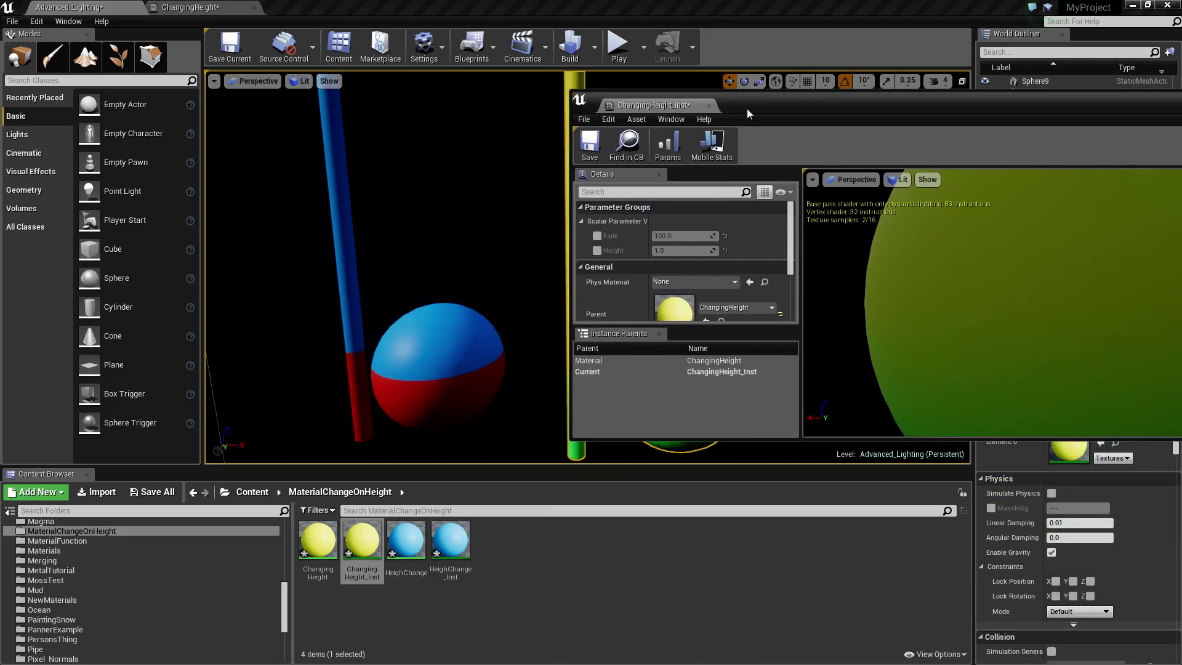
left_click_drag(570, 436, 750, 525)
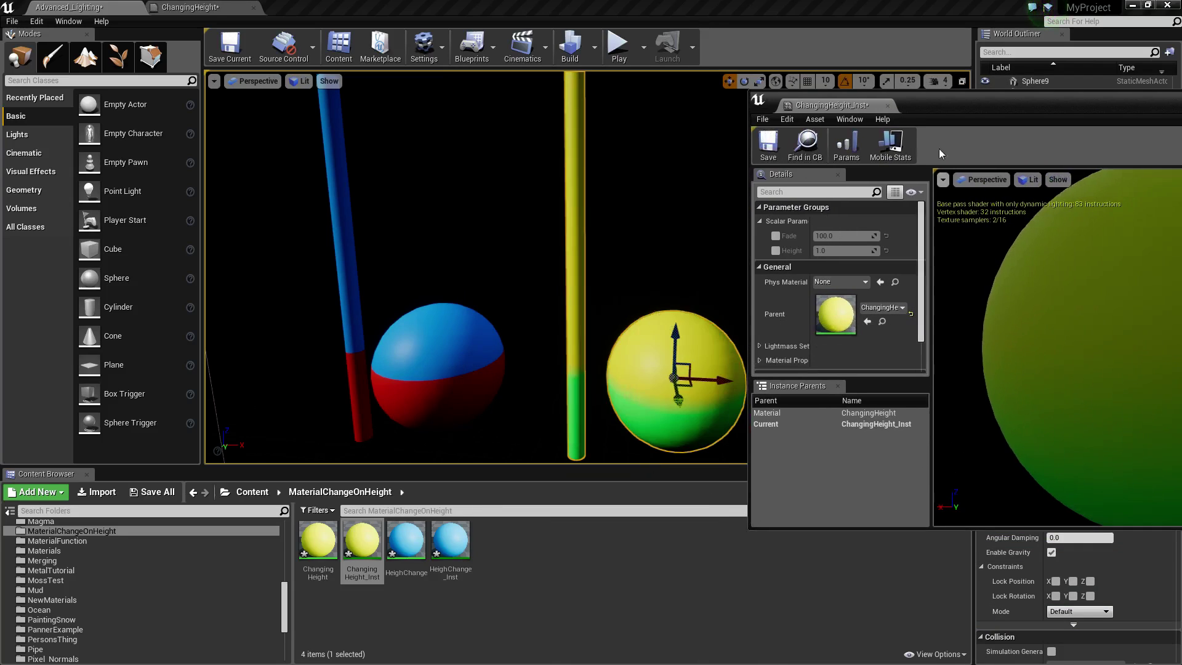
left_click_drag(965, 107, 724, 29)
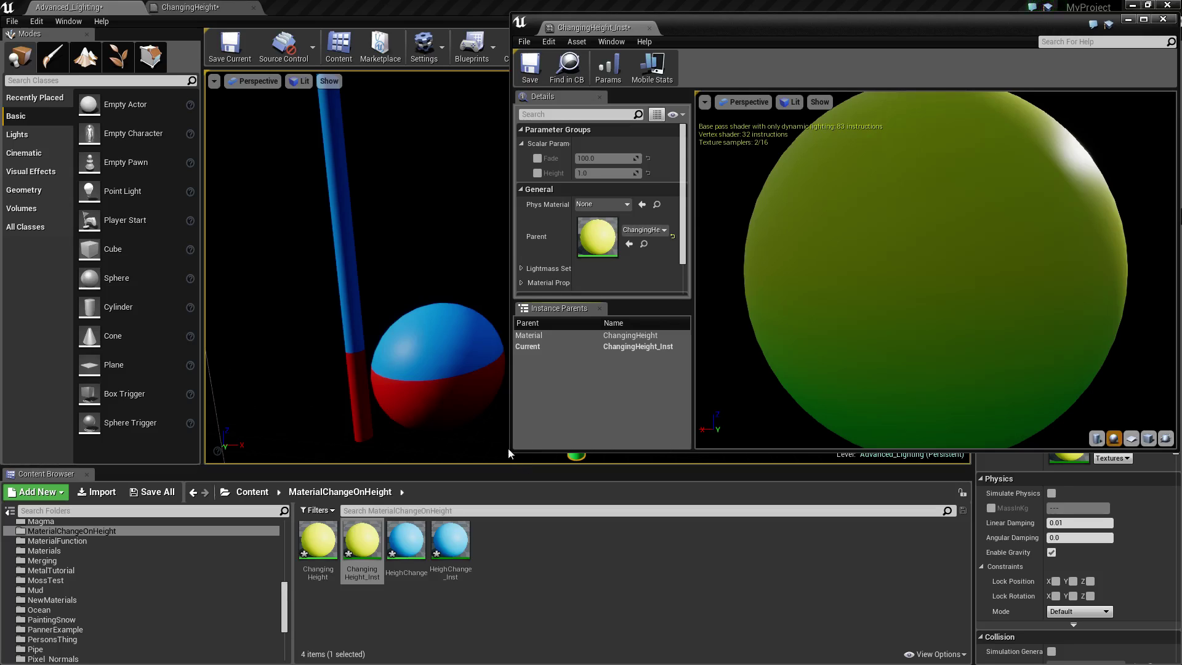
left_click_drag(512, 449, 697, 443)
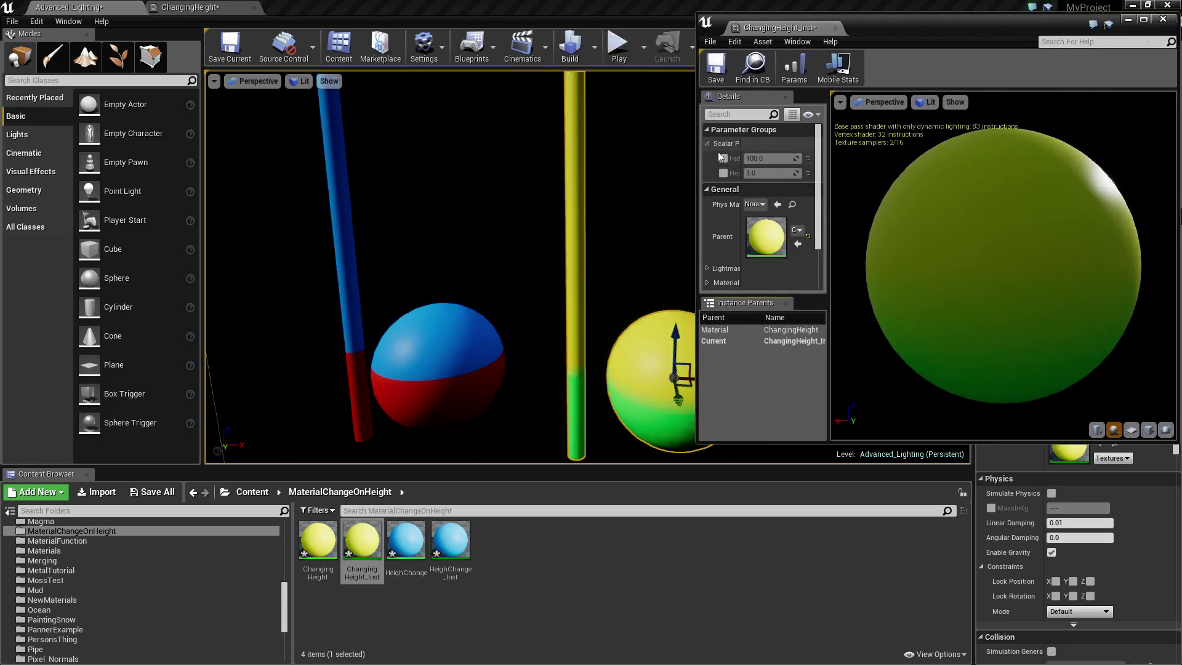
Enable the instance's Fade and Height overrides and raise Fade to about 358.33
left_click(724, 158)
left_click(723, 173)
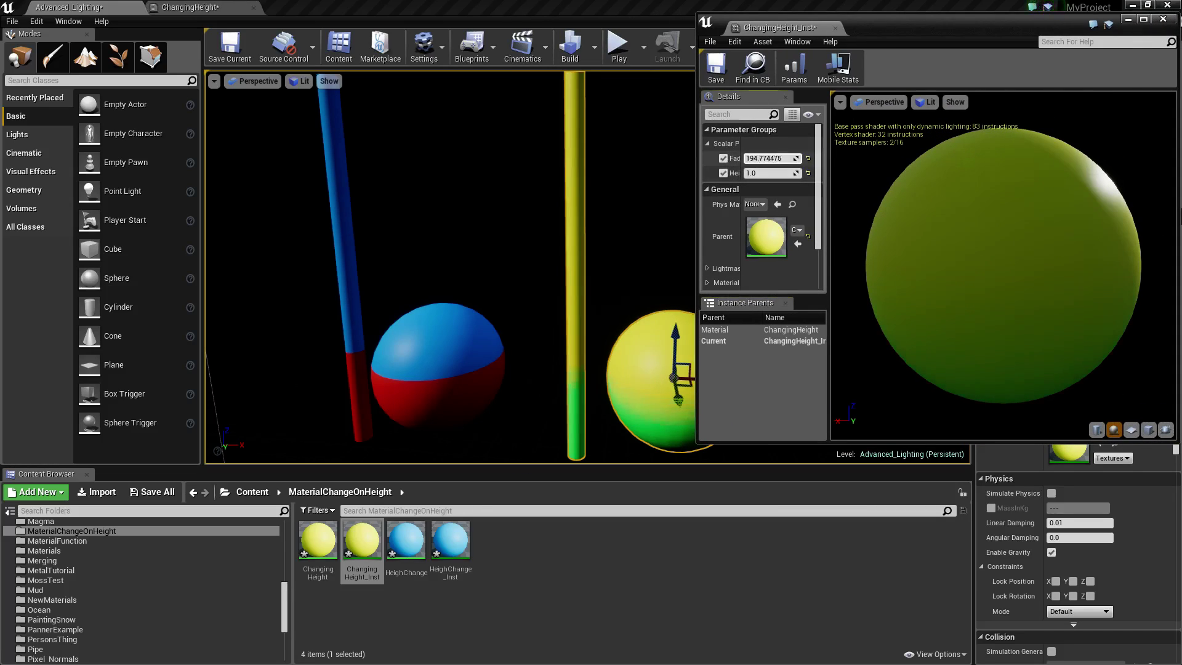
left_click_drag(767, 158, 791, 159)
right_click_drag(546, 301, 589, 303)
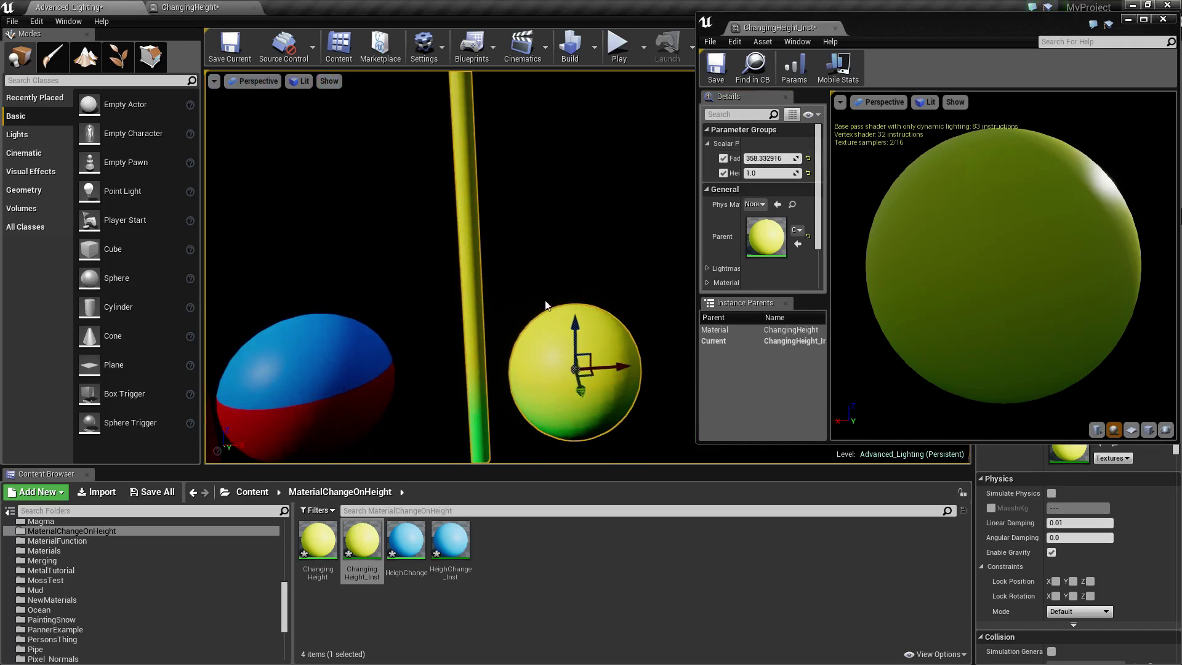
Lower the instance's Height to about -9.51, shifting the duplicated cylinder and sphere vertically to test the blend
mouse_move(573, 320)
left_mouse_down()
mouse_move(573, 362)
mouse_move(573, 336)
left_mouse_up()
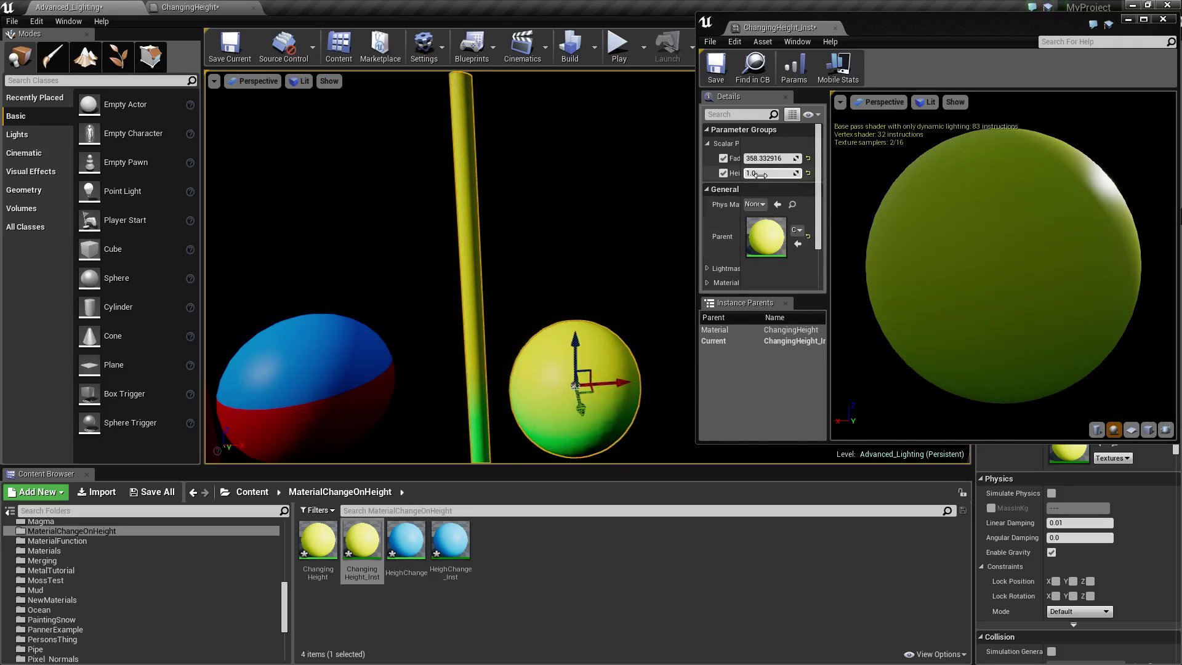
left_click_drag(762, 173, 737, 173)
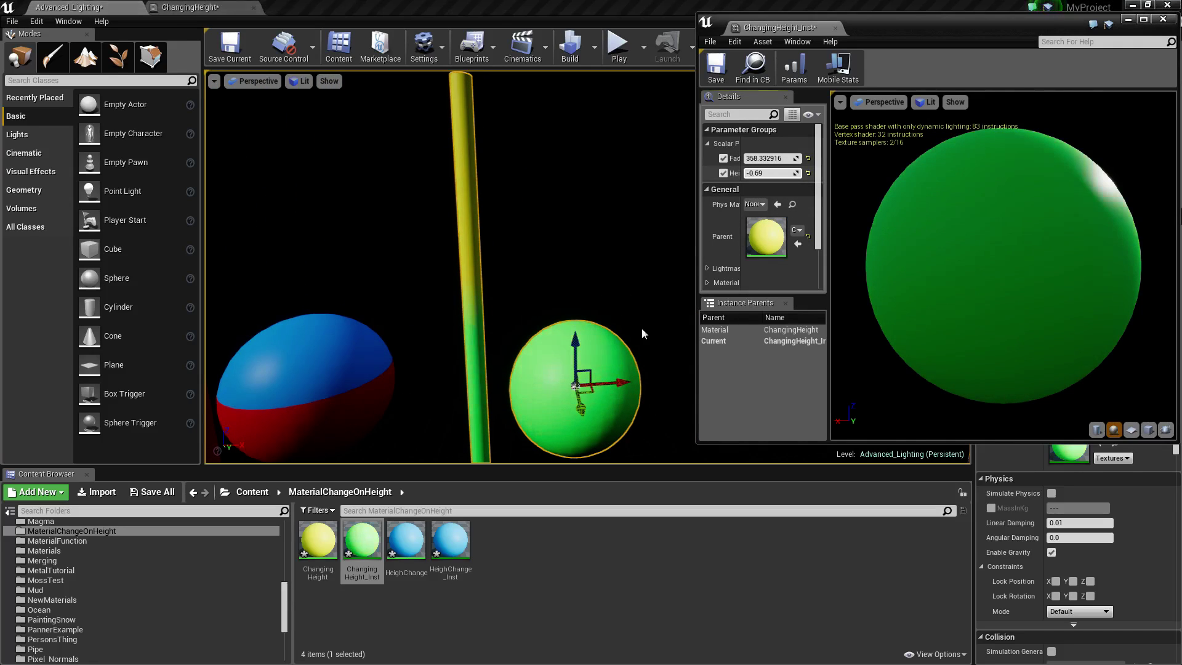
left_click_drag(576, 345, 587, 238)
left_click_drag(764, 173, 665, 188)
Raise the duplicated cylinder and sphere until the green-to-yellow transition crosses both, and clear the selection
left_click_drag(575, 239, 574, 79)
mouse_move(574, 80)
right_mouse_down()
mouse_move(575, 105)
mouse_move(564, 83)
mouse_move(579, 74)
right_mouse_up()
key("s")
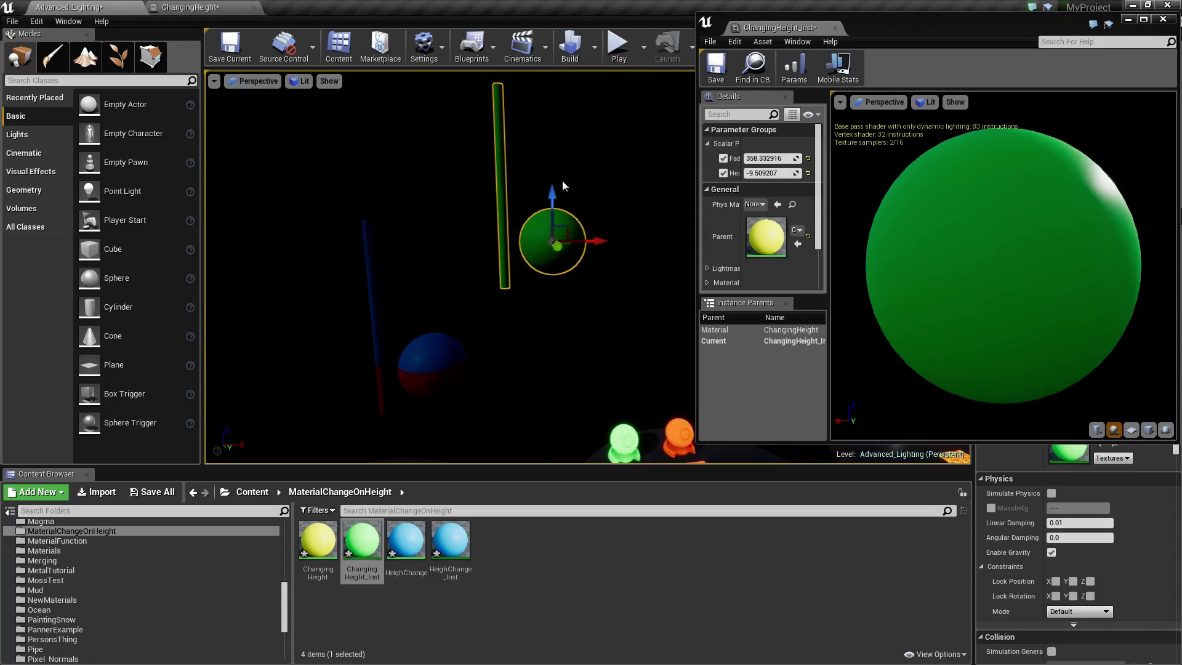
left_click_drag(554, 186, 555, 96)
right_click_drag(555, 95, 547, 62)
key("w")
mouse_move(490, 213)
right_mouse_down()
mouse_move(465, 210)
mouse_move(490, 213)
right_mouse_up()
key("s")
left_click_drag(500, 214, 501, 114)
right_click_drag(501, 114, 477, 68)
left_click_drag(594, 311, 592, 200)
key("a")
right_click_drag(591, 201, 606, 180)
key("Escape")
key("s")
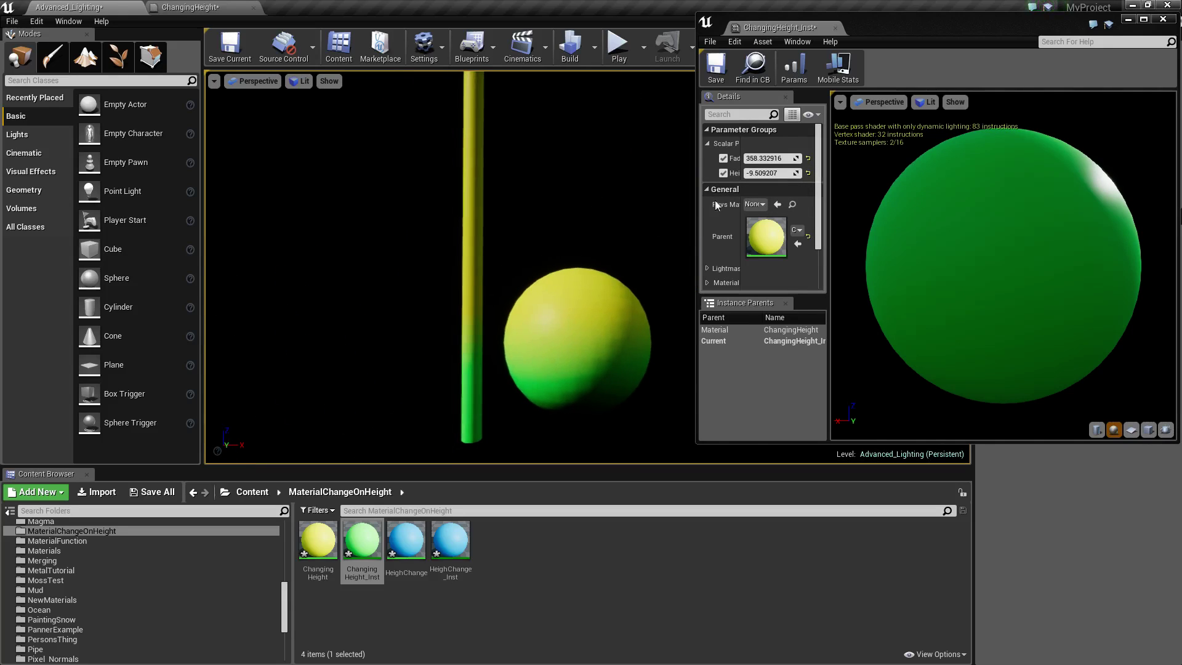
Minimise the material instance window and compare the raised pair with the original pair from farther away in the level
left_click(1129, 19)
key("s")
mouse_move(540, 316)
right_mouse_down()
mouse_move(531, 348)
mouse_move(585, 360)
mouse_move(484, 345)
mouse_move(552, 304)
right_mouse_up()
key("s")
key("w")
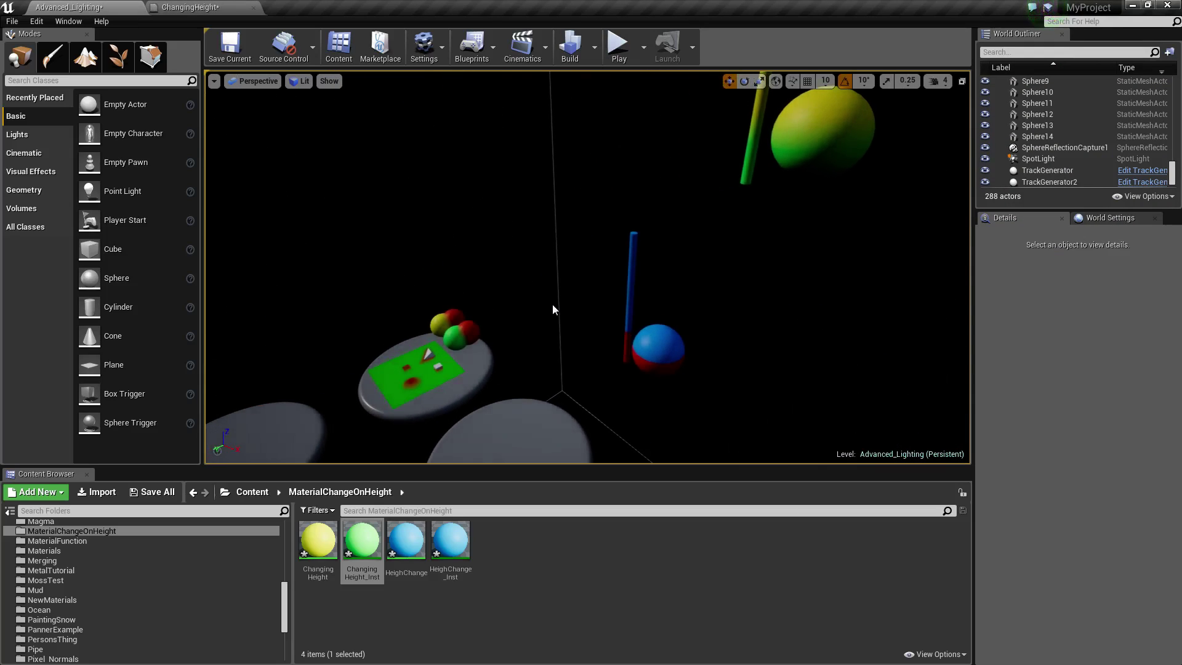